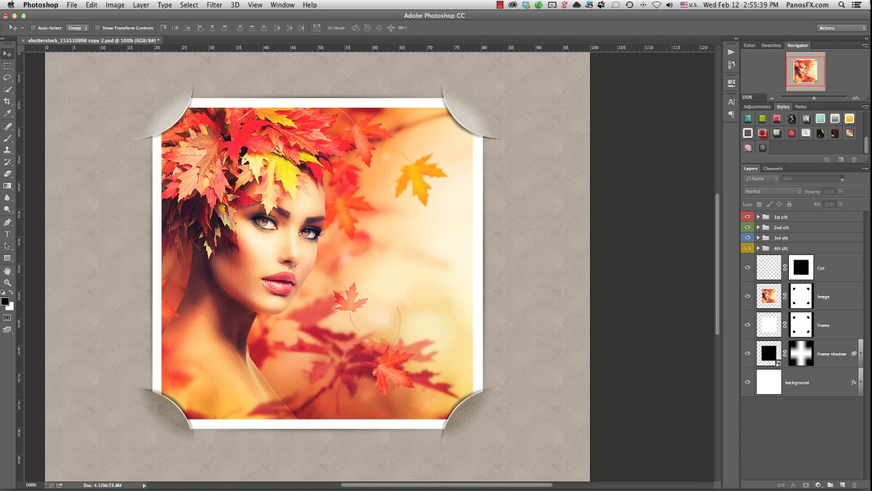
Show the PFx-Corners-SLITS action list in the Actions panel and scroll through it.
left_click(732, 52)
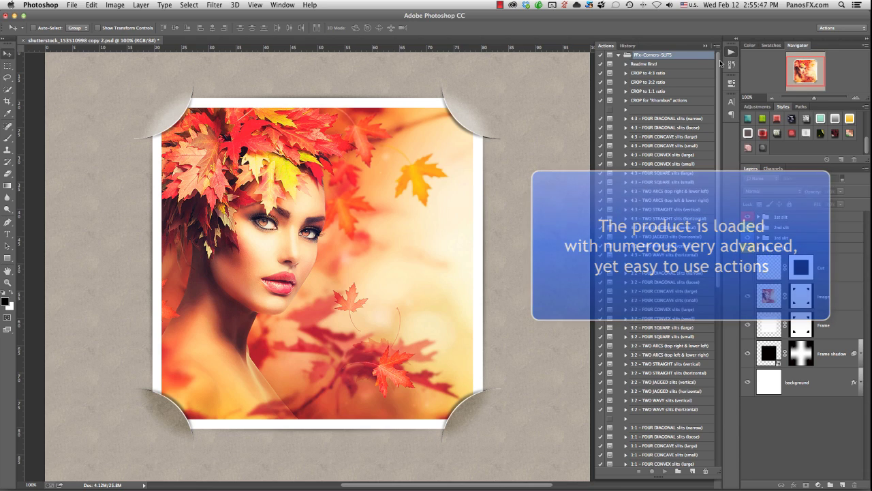
mouse_move(720, 61)
left_mouse_down()
mouse_move(716, 256)
mouse_move(727, 63)
left_mouse_up()
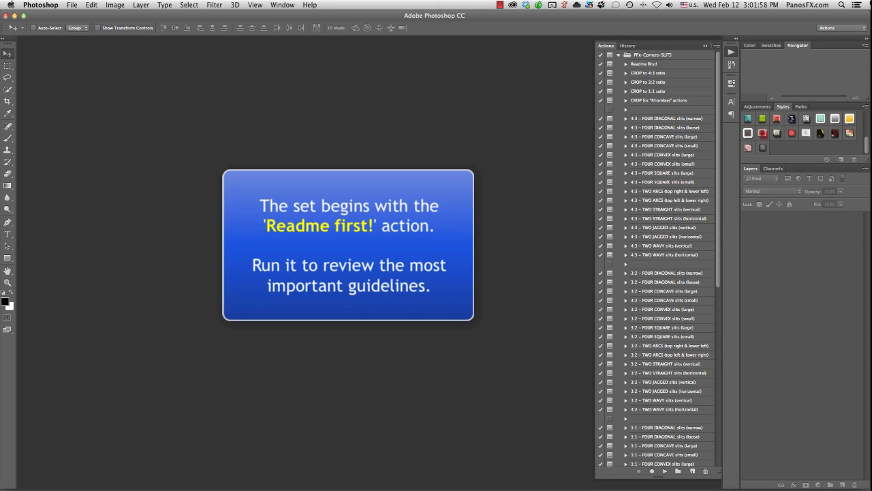
Play the 'Readme first!' action to open the portrait couple photo.
left_click(672, 64)
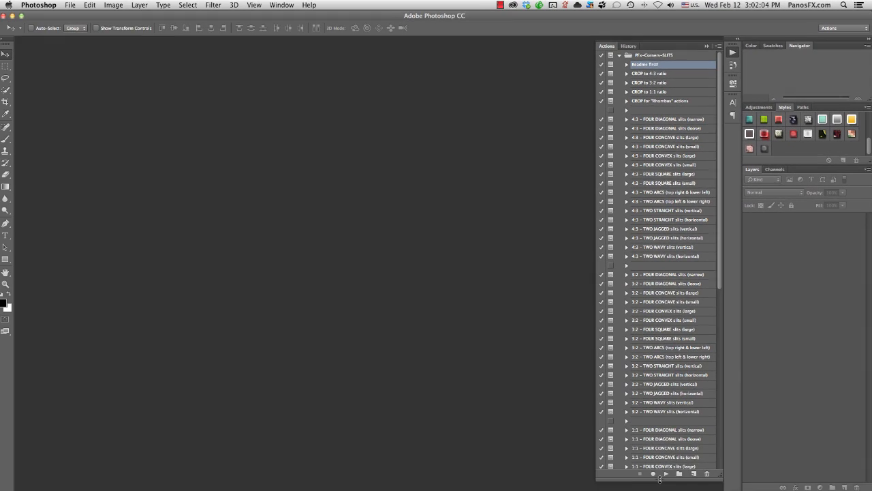
left_click(665, 471)
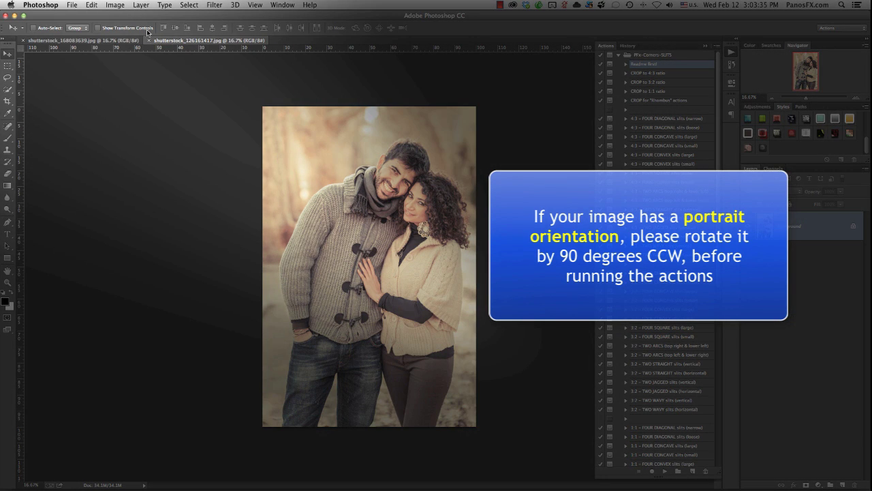
Rotate the couple photo 90° CCW, then close it without saving.
left_click(114, 5)
mouse_move(143, 92)
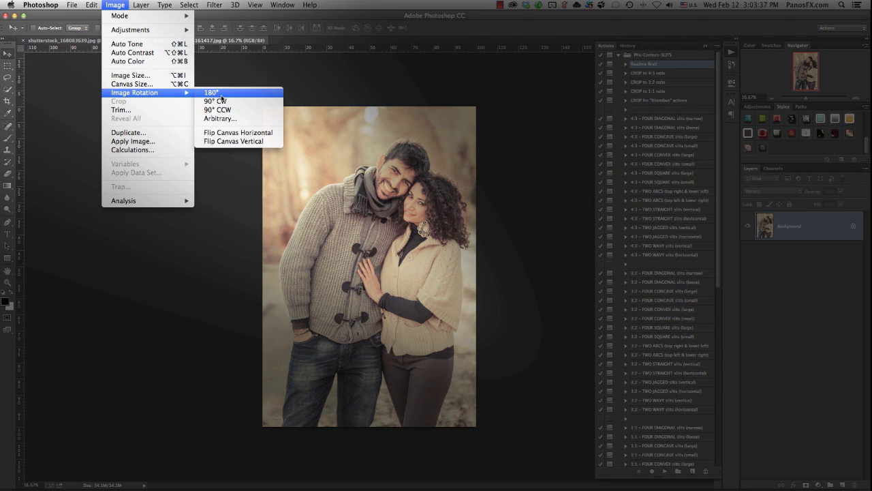
left_click(218, 109)
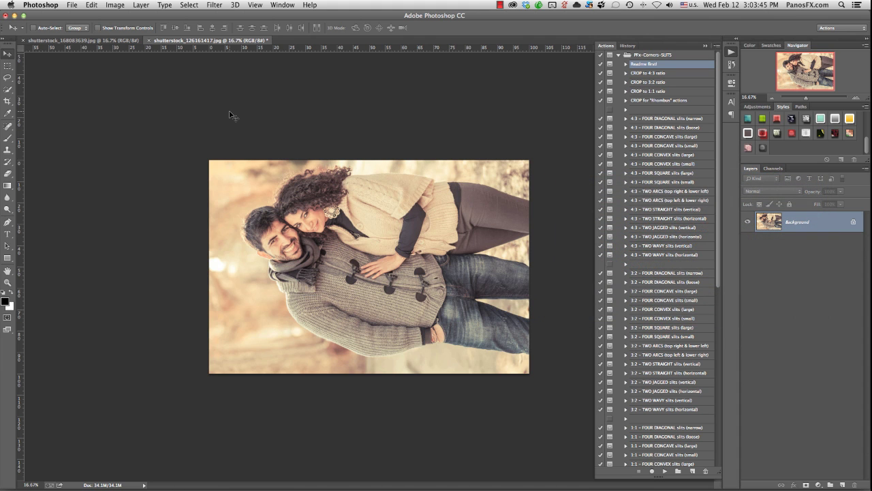
key("super+w")
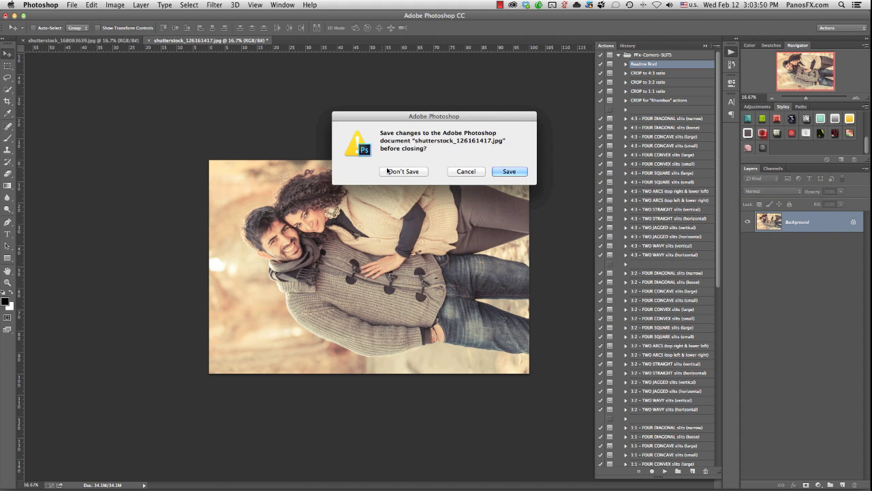
left_click(375, 167)
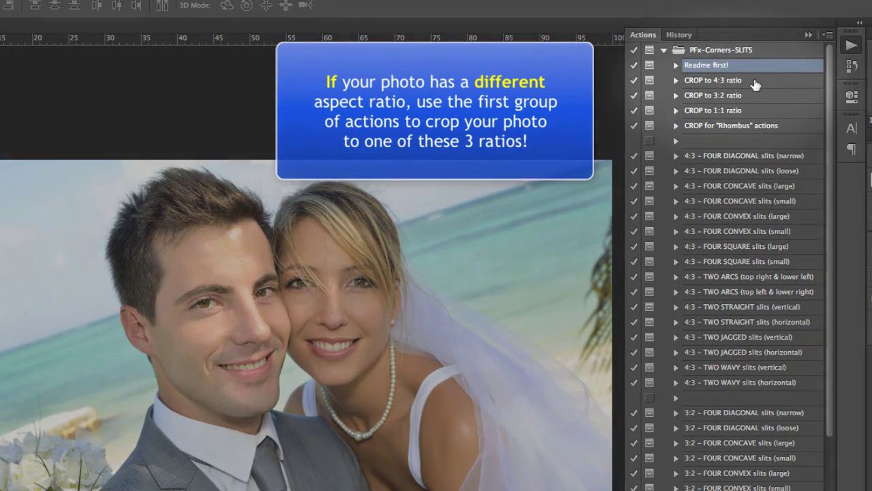
Review the CROP actions and select 'CROP to 1:1 ratio'.
left_click(749, 82)
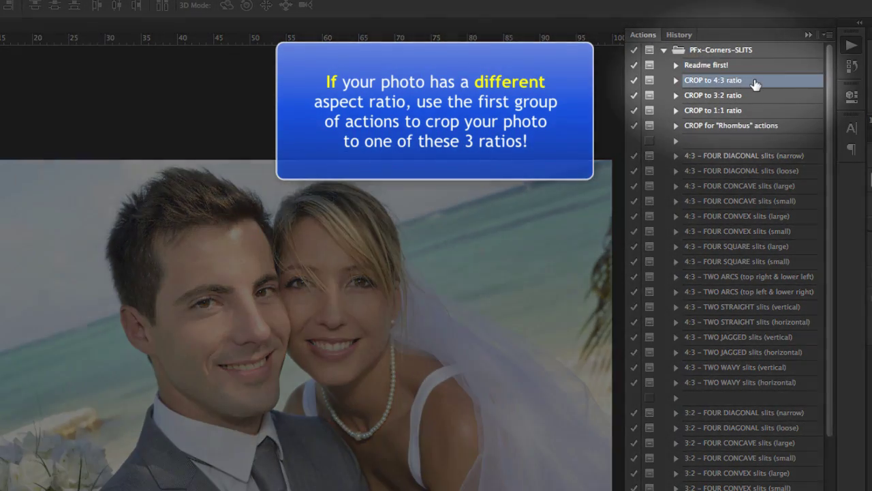
left_click(791, 131, "shift")
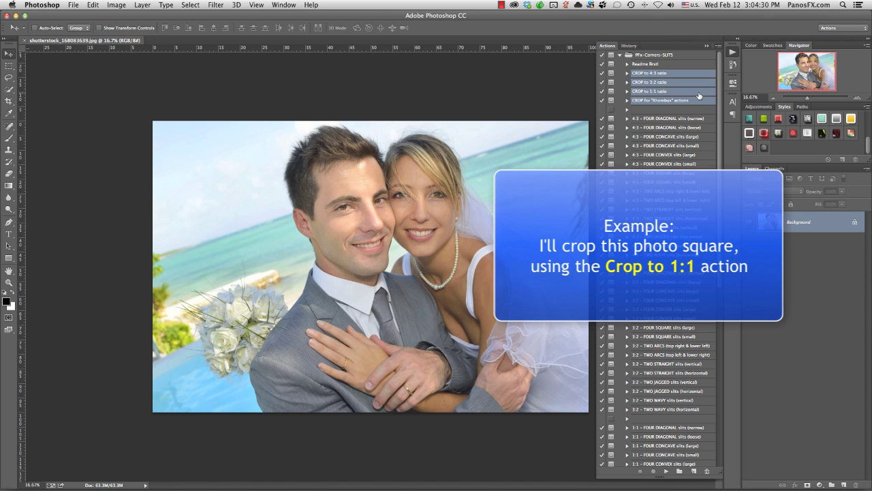
left_click(698, 92)
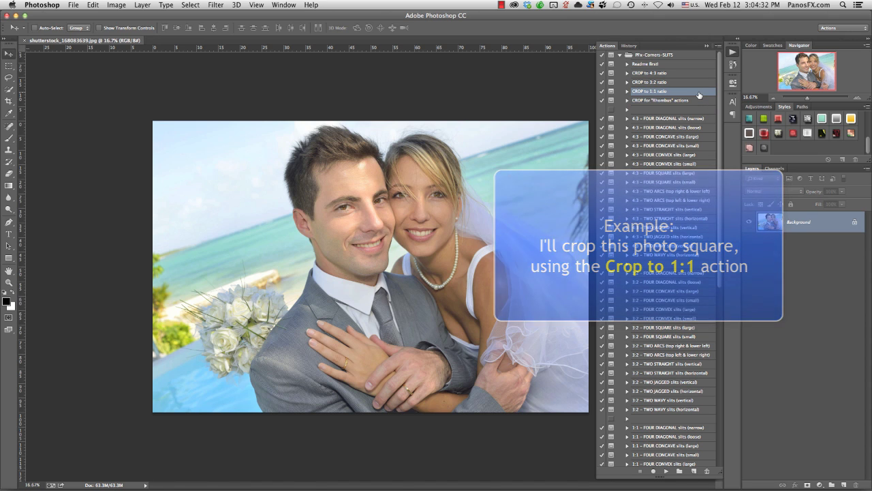
Run CROP to 1:1, fit a level square box over the couple's faces, commit and stop.
left_click(667, 471)
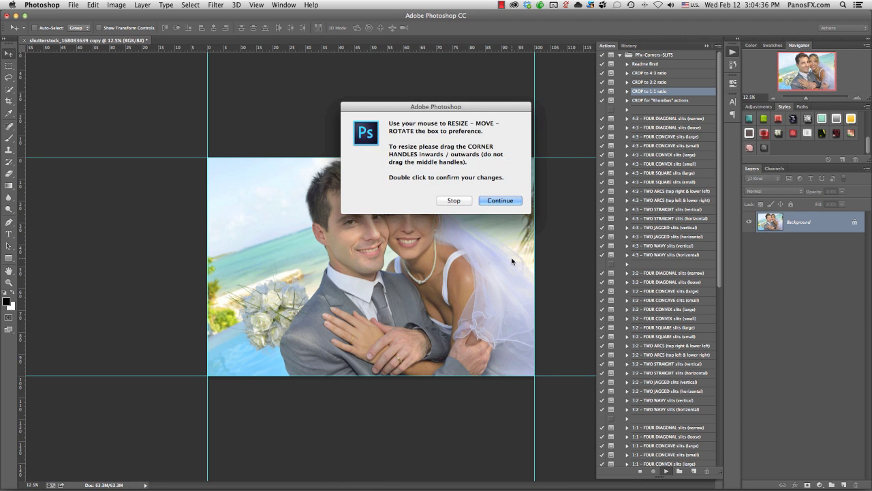
left_click(500, 201)
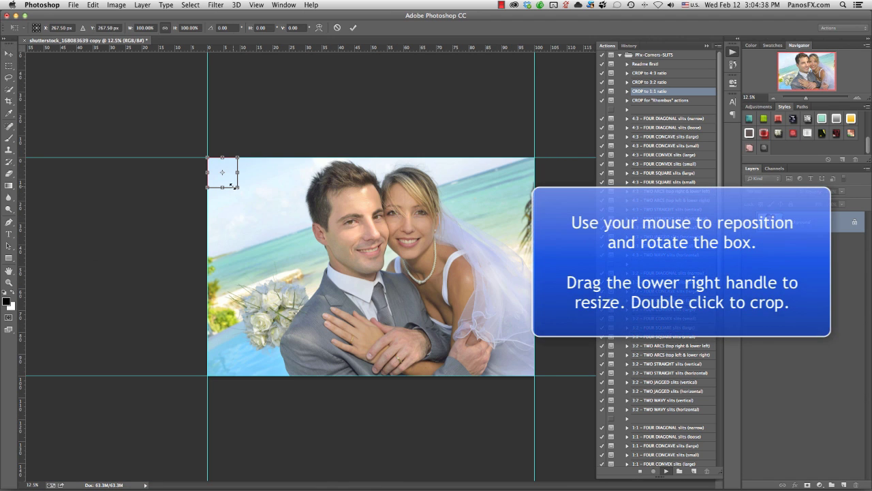
left_click_drag(238, 188, 369, 297)
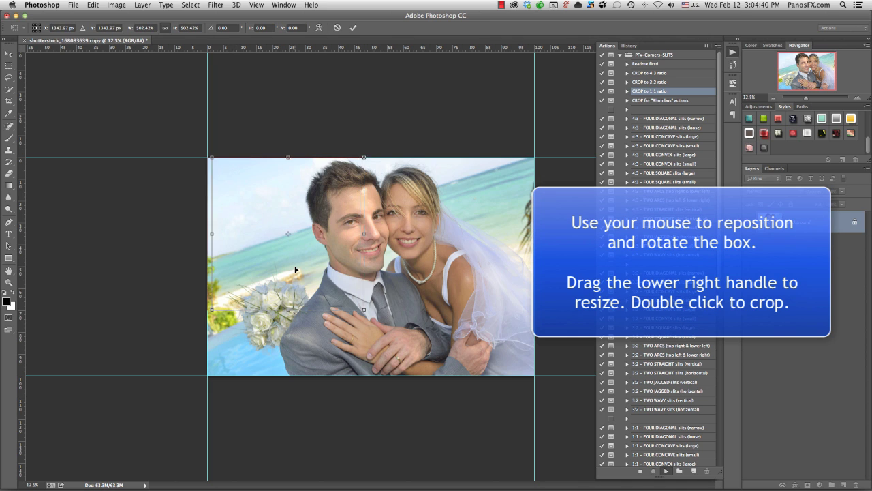
left_click_drag(295, 266, 386, 275)
left_click_drag(480, 359, 486, 349)
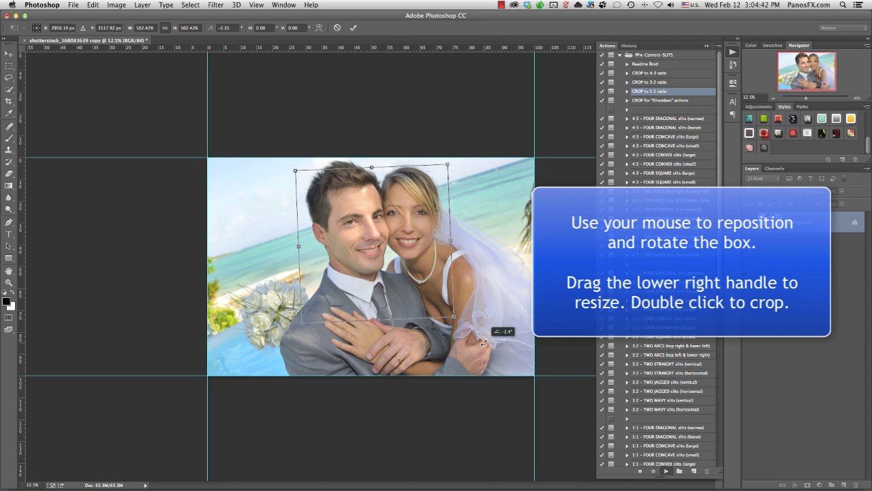
left_click_drag(454, 315, 505, 357)
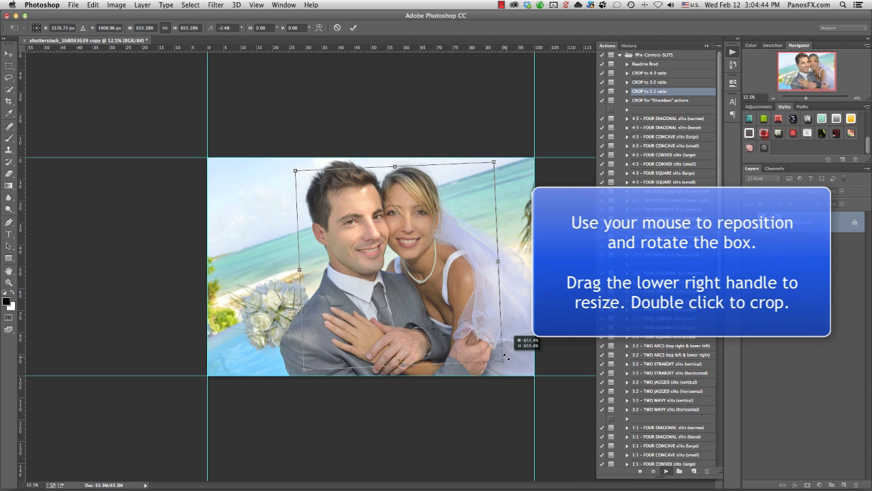
mouse_move(454, 333)
left_mouse_down()
mouse_move(443, 310)
mouse_move(431, 324)
left_mouse_up()
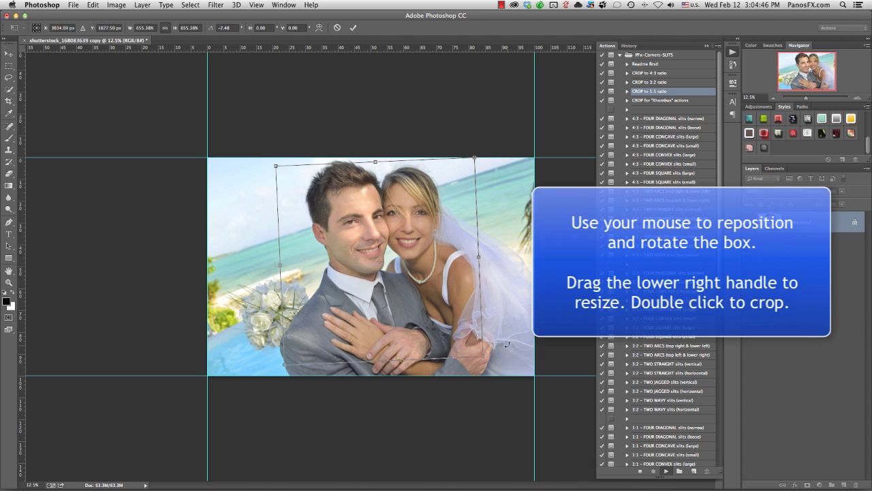
left_click_drag(507, 344, 435, 330)
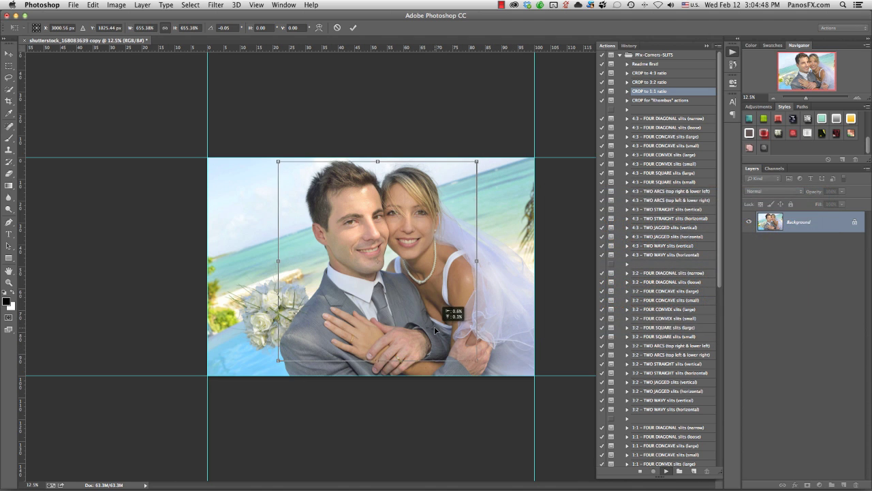
key("Return")
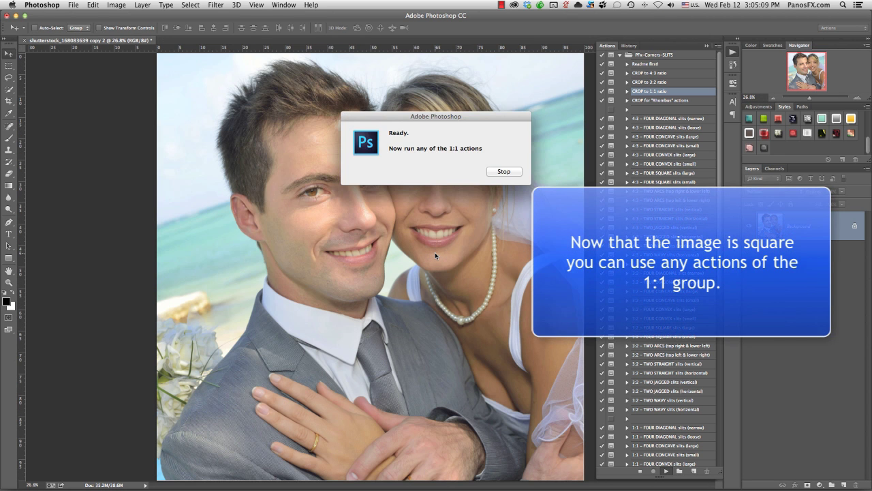
left_click(503, 172)
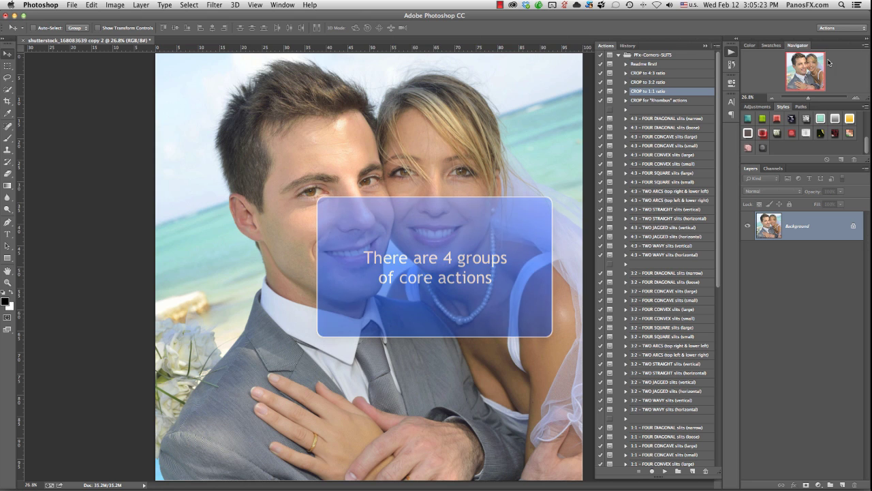
left_click(672, 118)
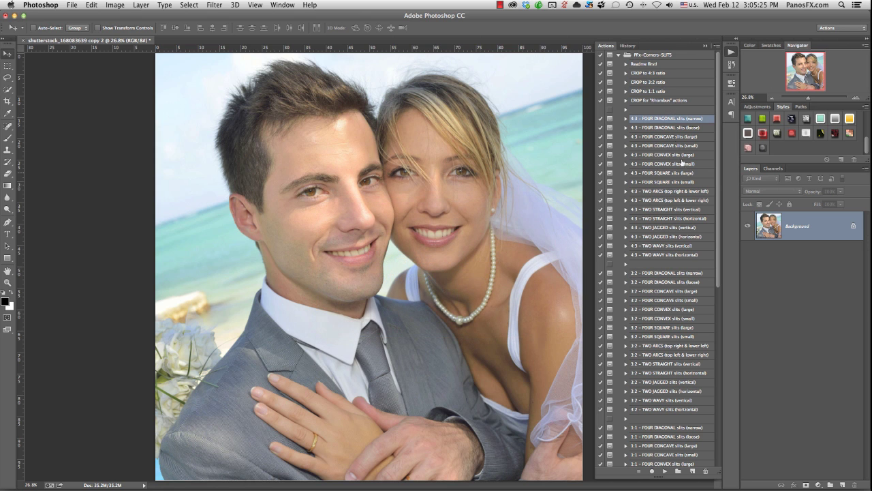
left_click(680, 254, "shift")
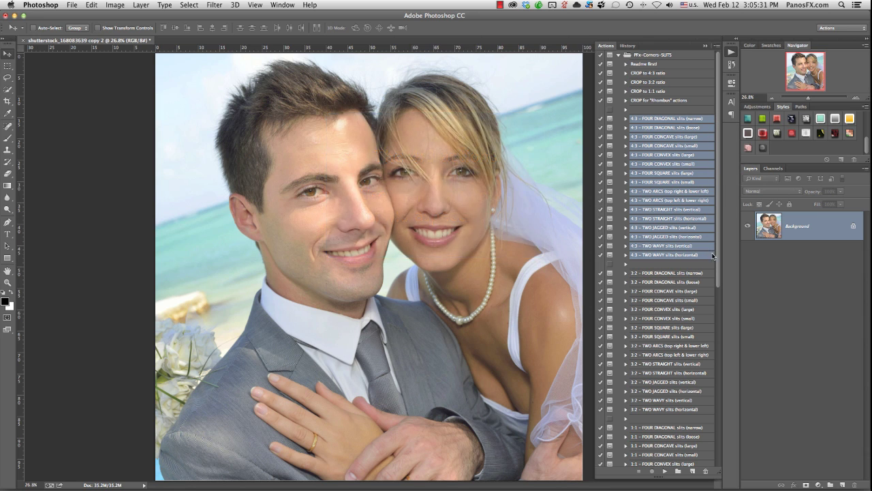
scroll(720, 250, "down", 1)
left_click_drag(719, 250, 719, 317)
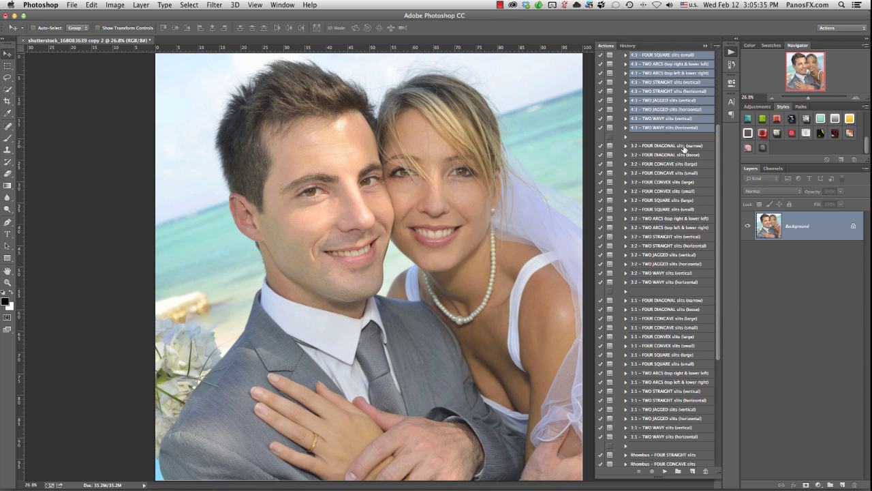
left_click(684, 146)
left_click(683, 283, "shift")
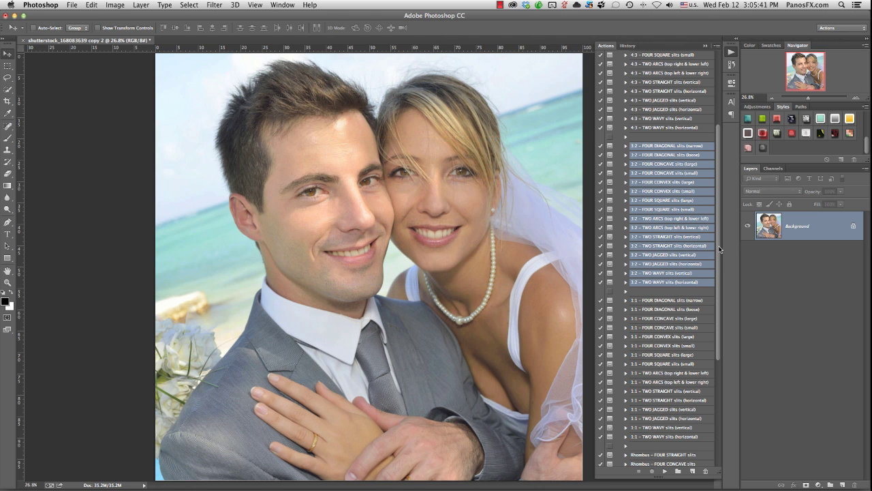
left_click_drag(719, 251, 719, 301)
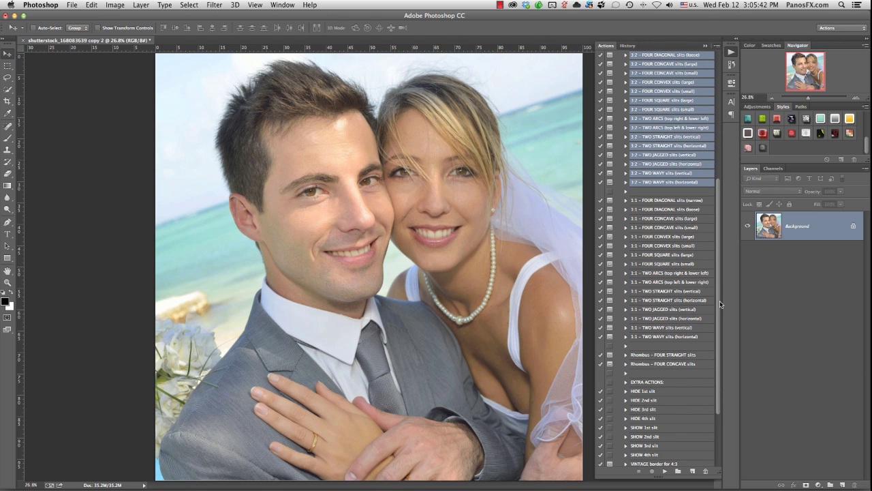
left_click(688, 201)
left_click(690, 337, "shift")
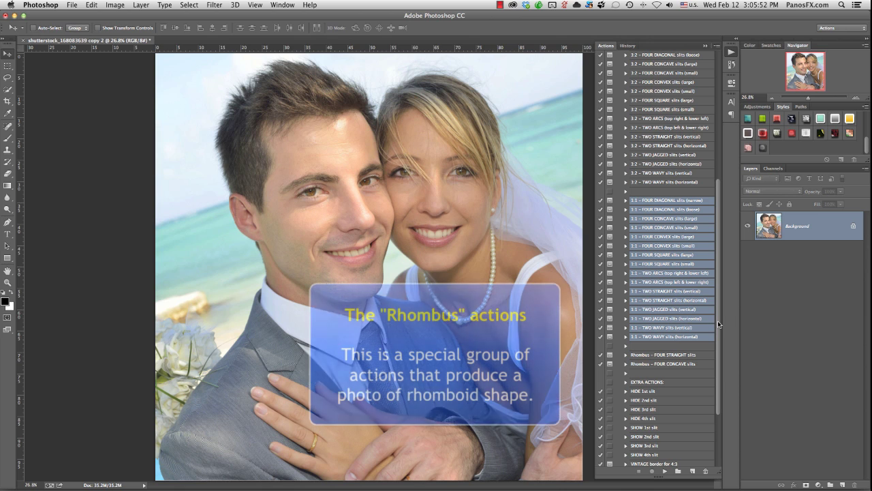
left_click(704, 356)
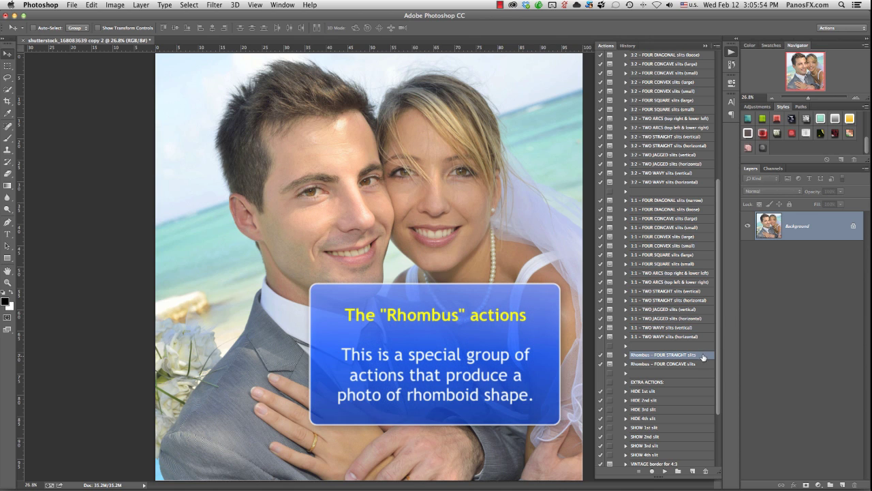
left_click(697, 365, "shift")
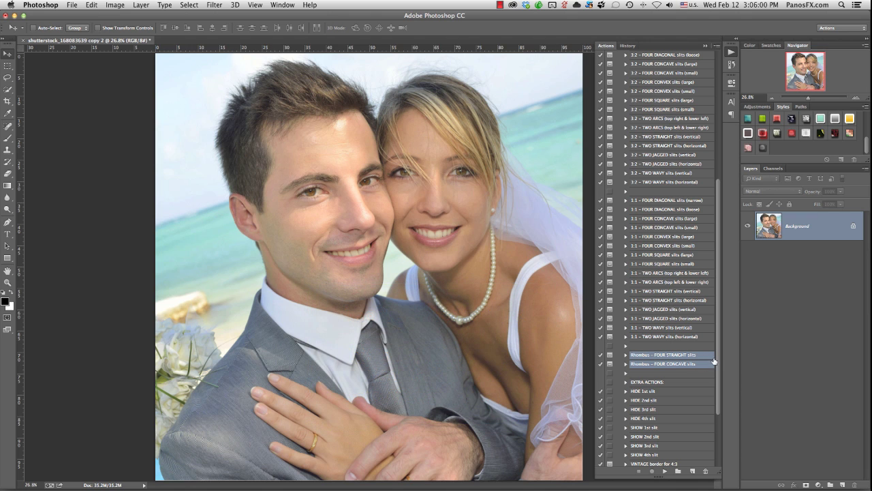
left_click_drag(717, 355, 716, 219)
left_click(695, 101)
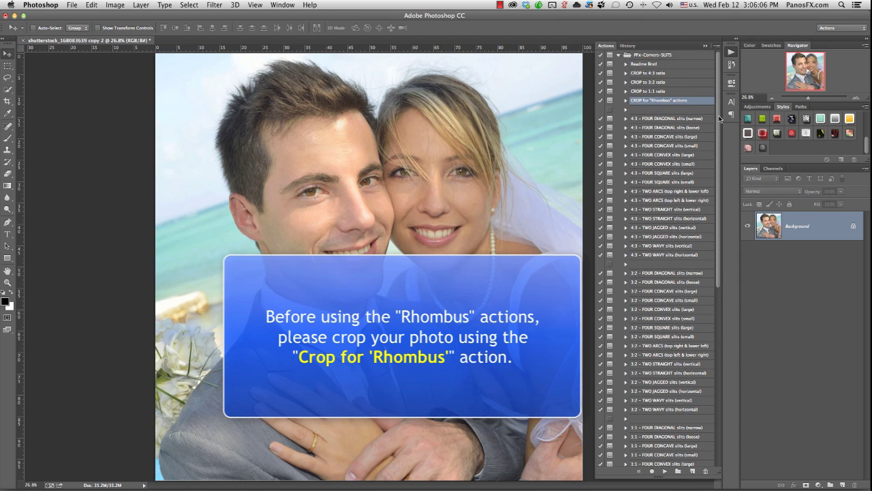
left_click_drag(716, 114, 726, 237)
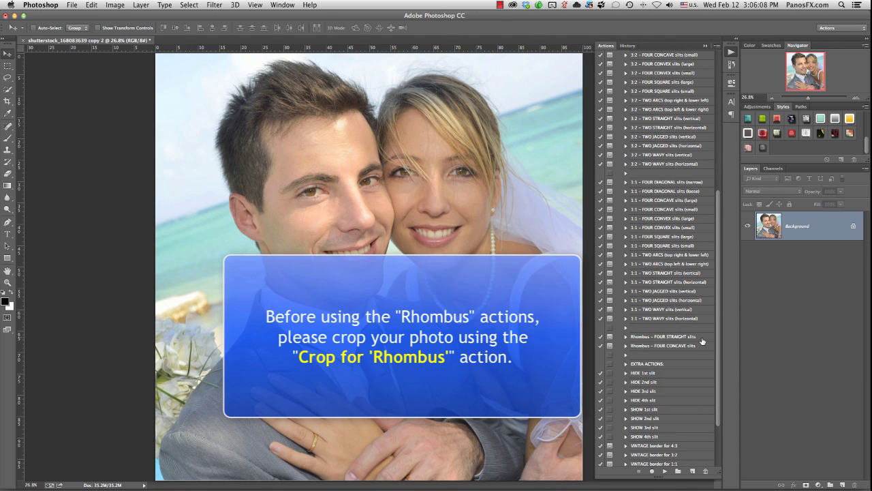
left_click(702, 338)
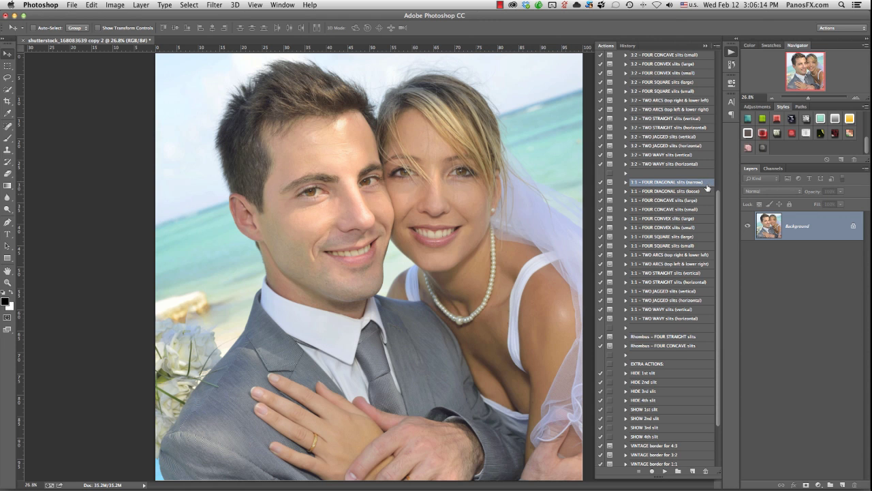
Play '1:1 – FOUR DIAGONAL slits (loose)', continuing past the square-photo reminder.
left_click(698, 319, "shift")
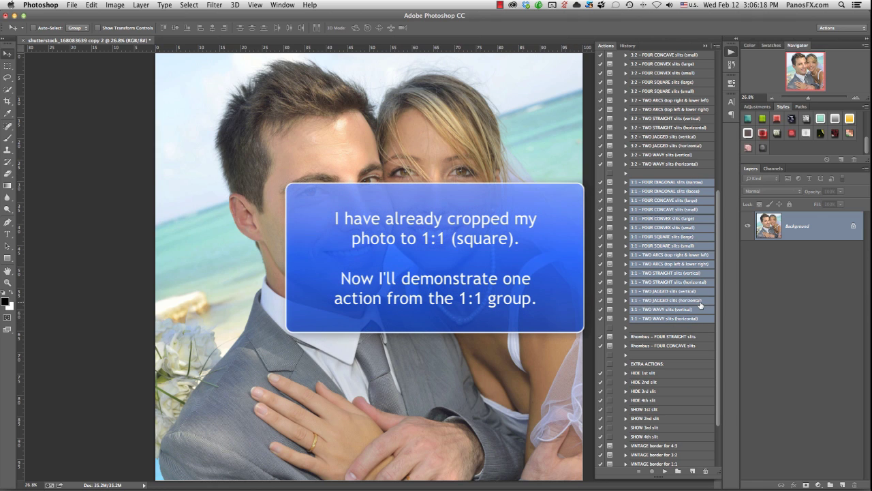
left_click(702, 191)
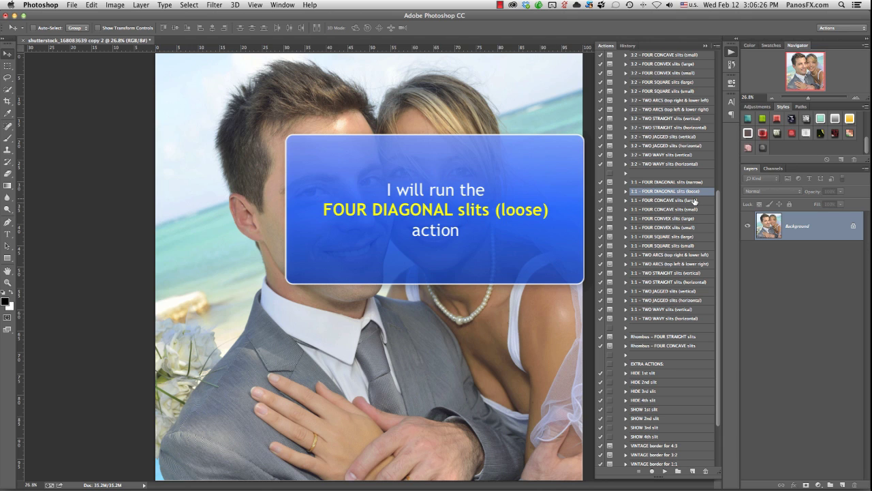
left_click(665, 471)
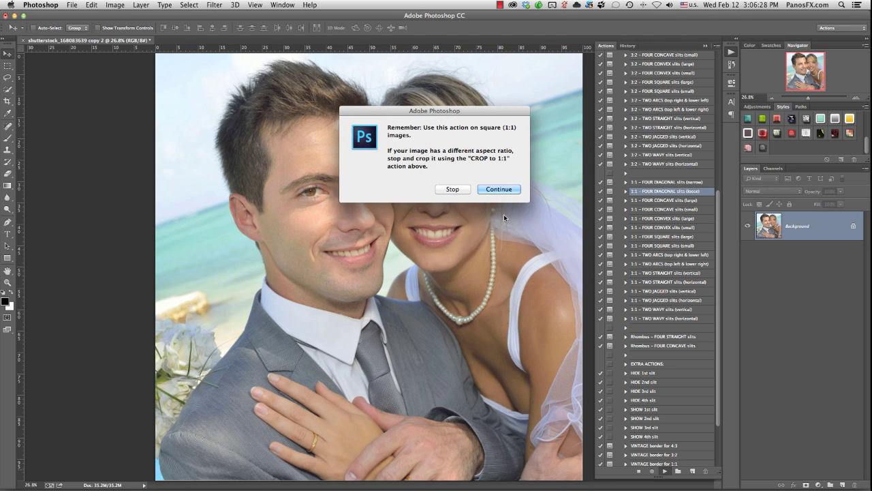
left_click(500, 189)
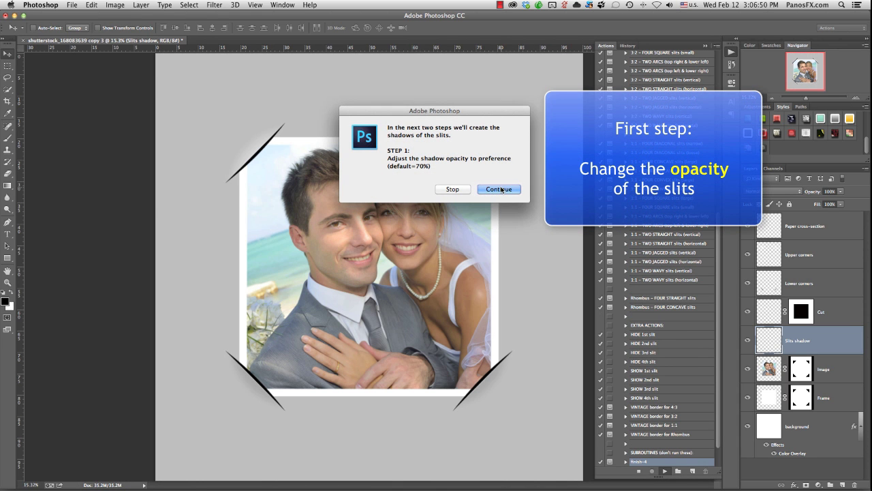
Zoom in on the upper slits and set the slit shadow Opacity to 50%.
left_click(500, 188)
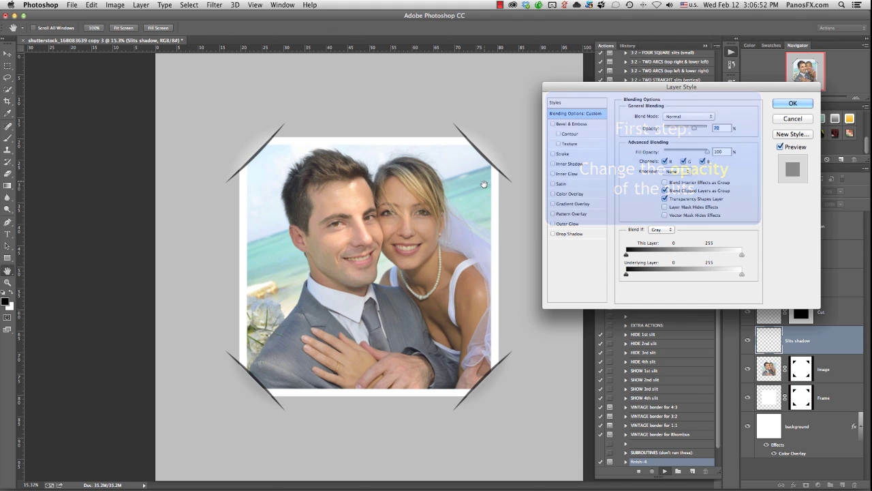
key("super+plus")
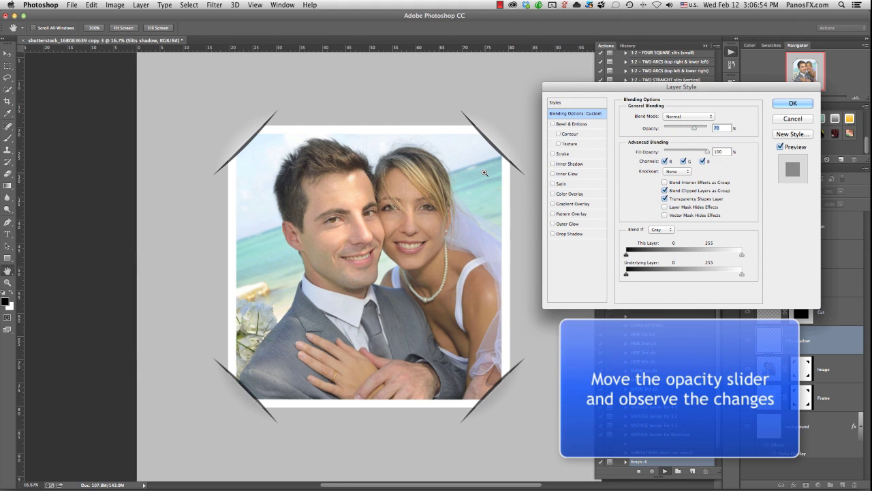
key("super+plus")
left_click_drag(484, 172, 386, 247)
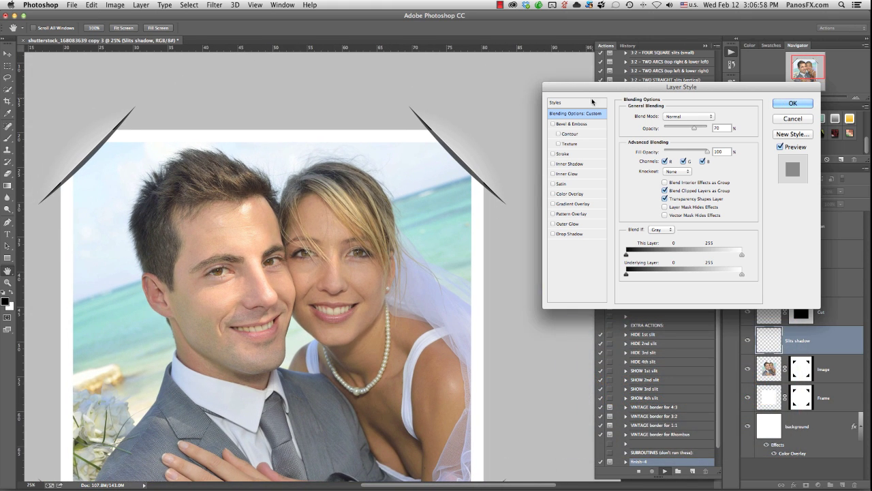
left_click_drag(594, 86, 583, 108)
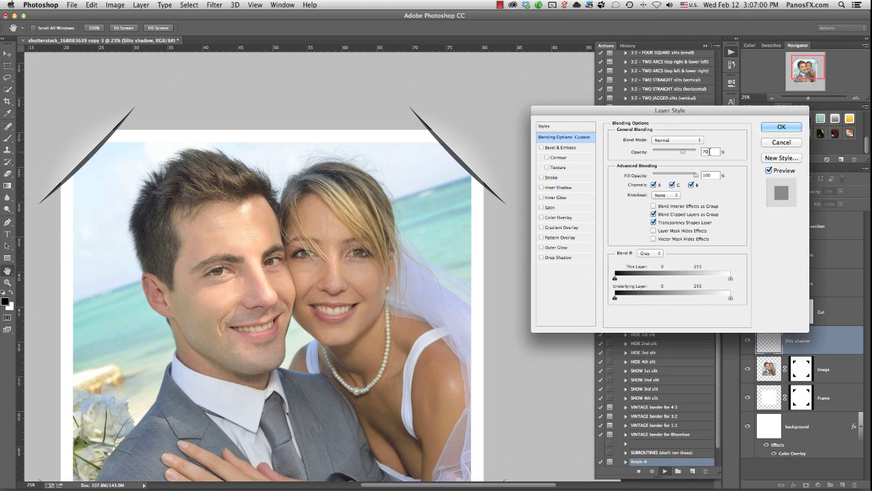
left_click(686, 154)
mouse_move(686, 154)
left_mouse_down()
mouse_move(667, 154)
mouse_move(697, 151)
mouse_move(676, 151)
left_mouse_up()
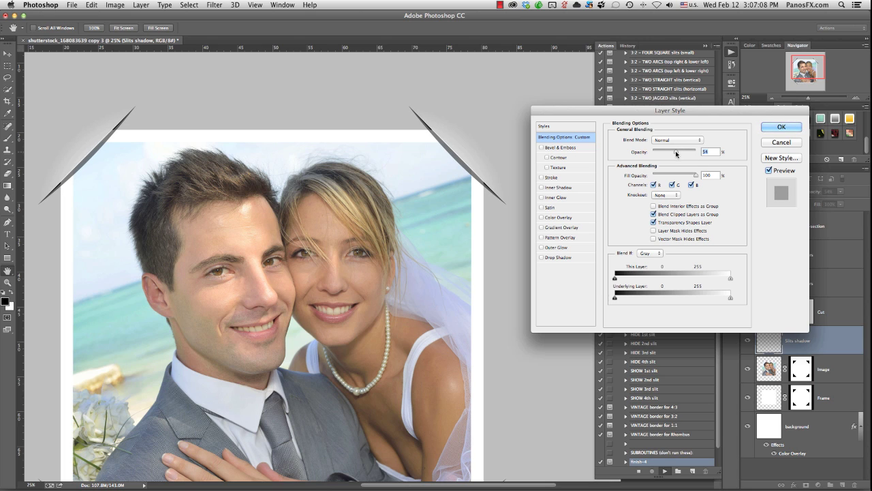
type("50")
key("Return")
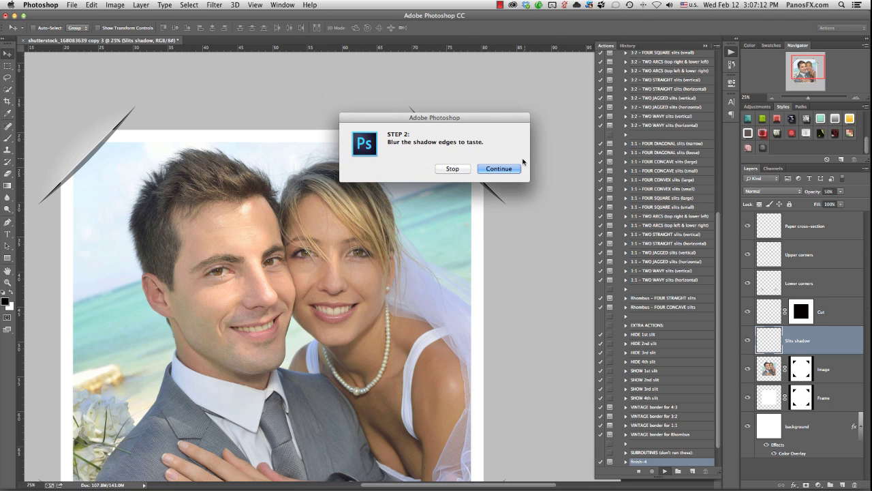
Apply a 4.4-pixel Gaussian Blur to the slit shadow edges.
left_click(508, 169)
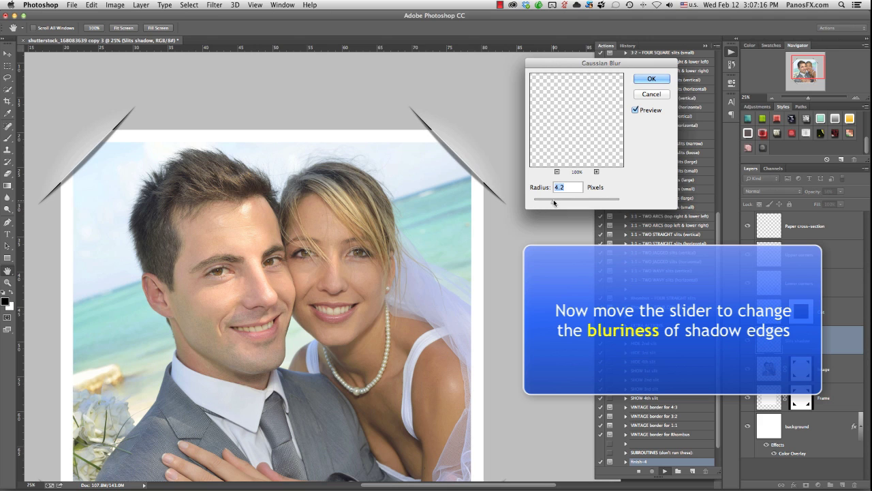
mouse_move(563, 203)
left_mouse_down()
mouse_move(539, 202)
mouse_move(562, 202)
left_mouse_up()
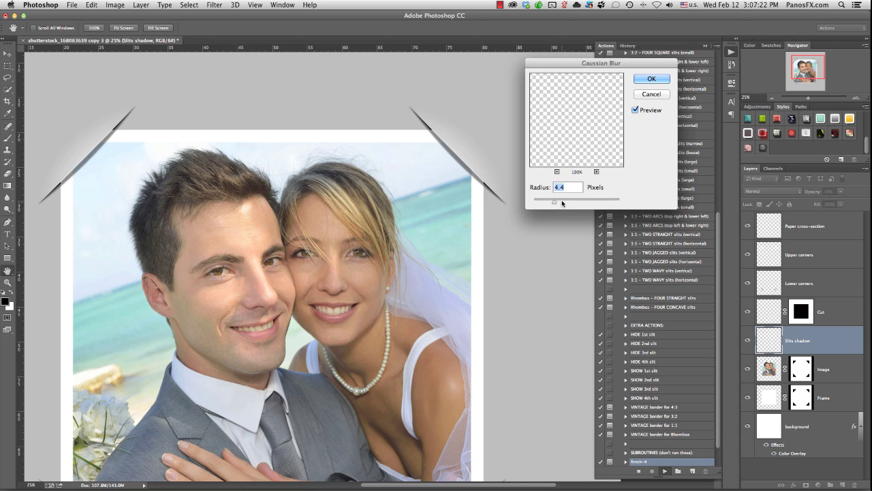
key("Return")
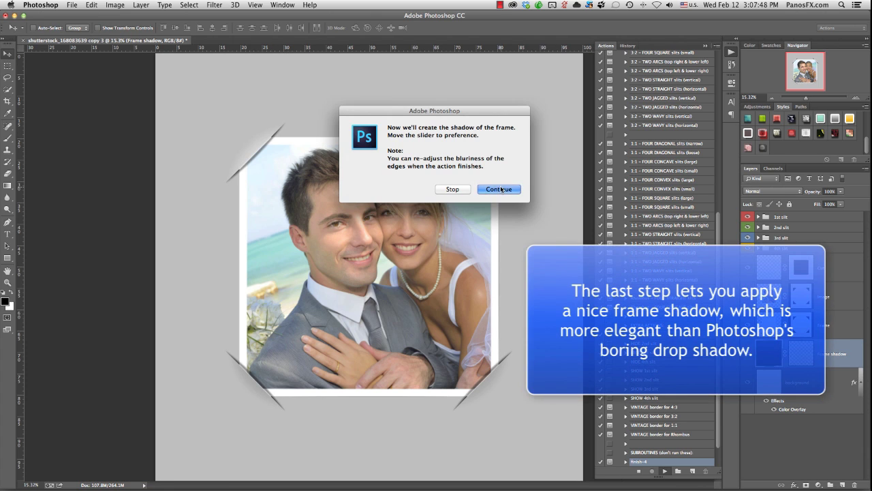
Blur the frame shadow with an 18-pixel Gaussian Blur radius.
left_click(501, 190)
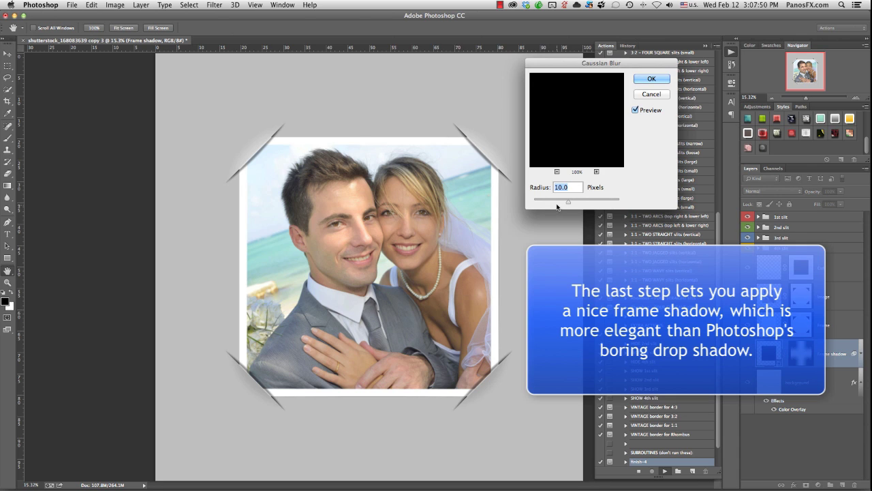
mouse_move(559, 202)
left_mouse_down()
mouse_move(576, 202)
mouse_move(566, 202)
left_mouse_up()
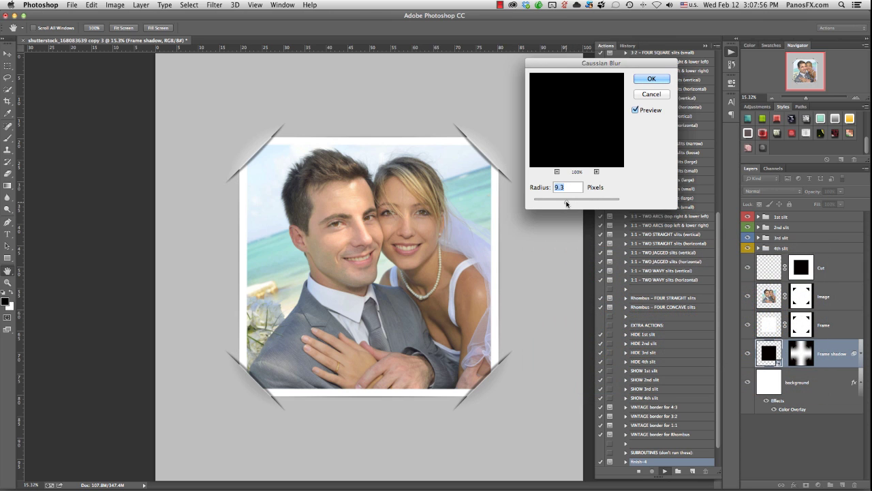
type("18")
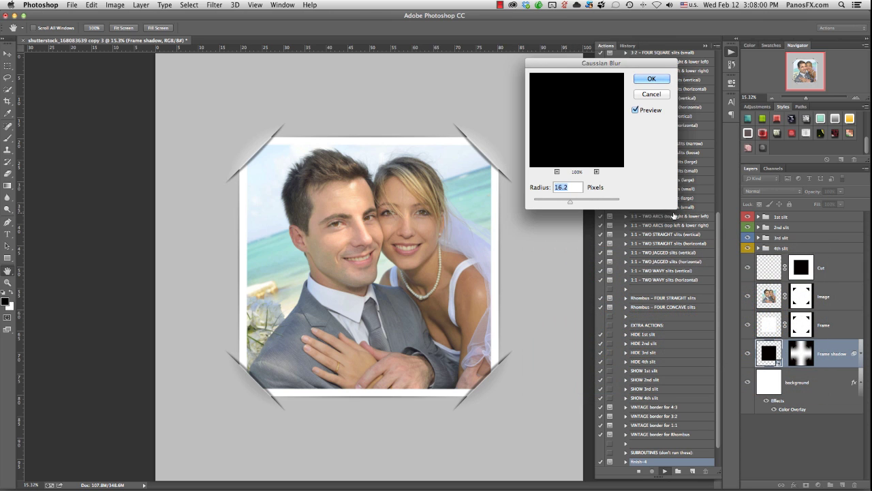
key("Return")
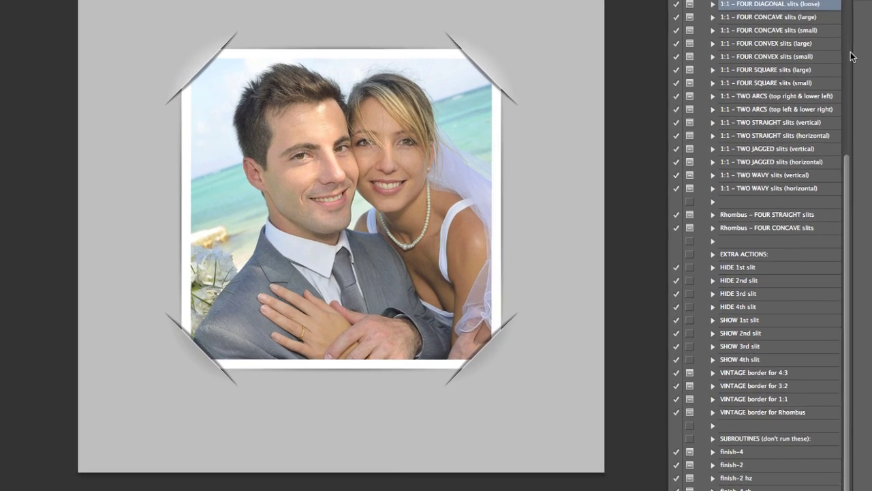
left_click(816, 252)
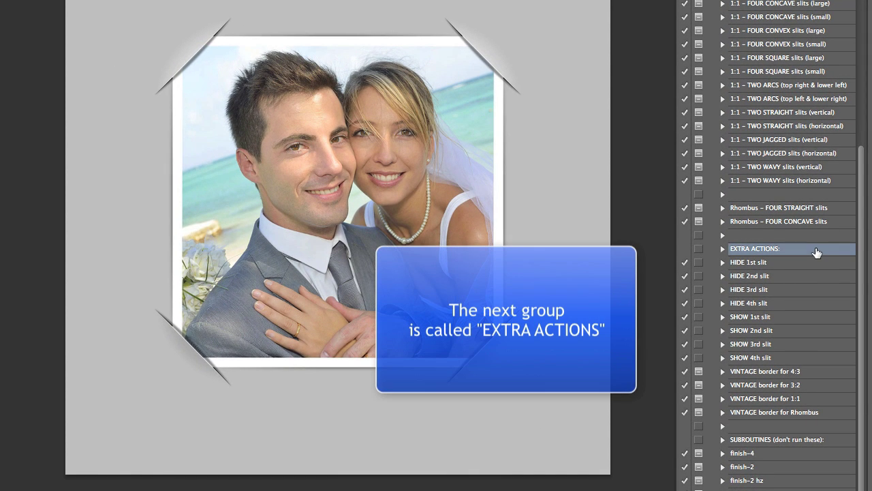
left_click(809, 411, "shift")
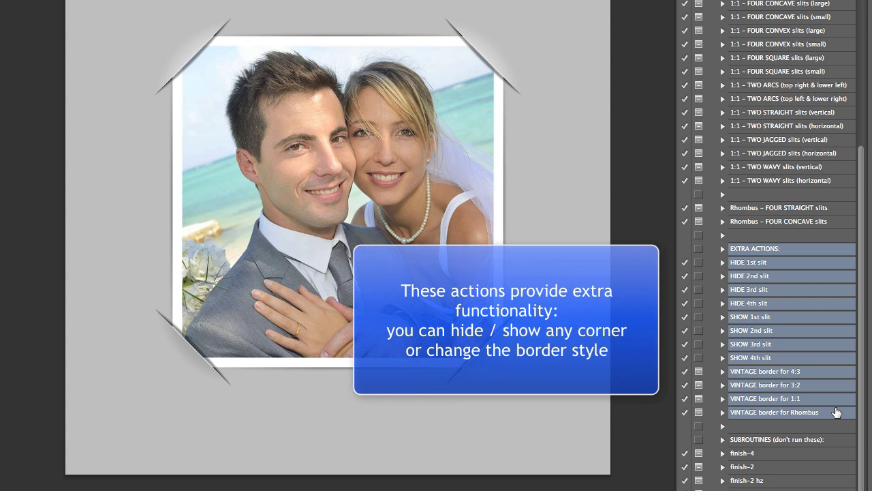
left_click(825, 254)
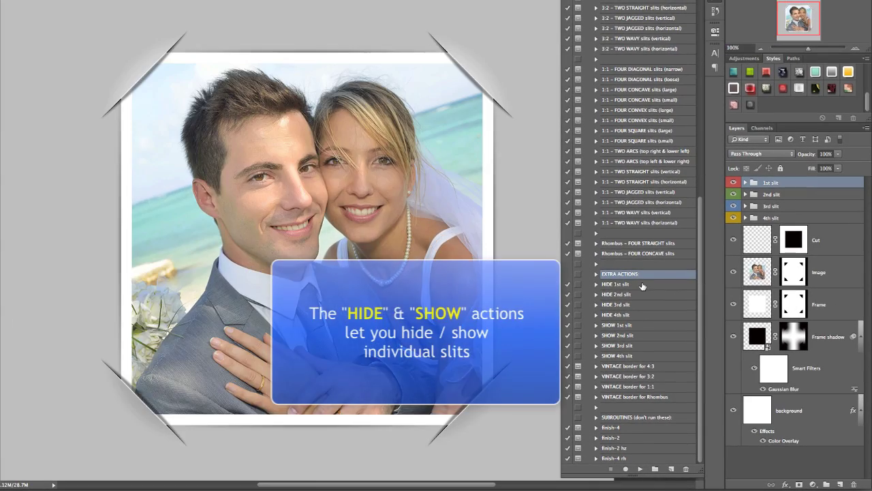
left_click(642, 285)
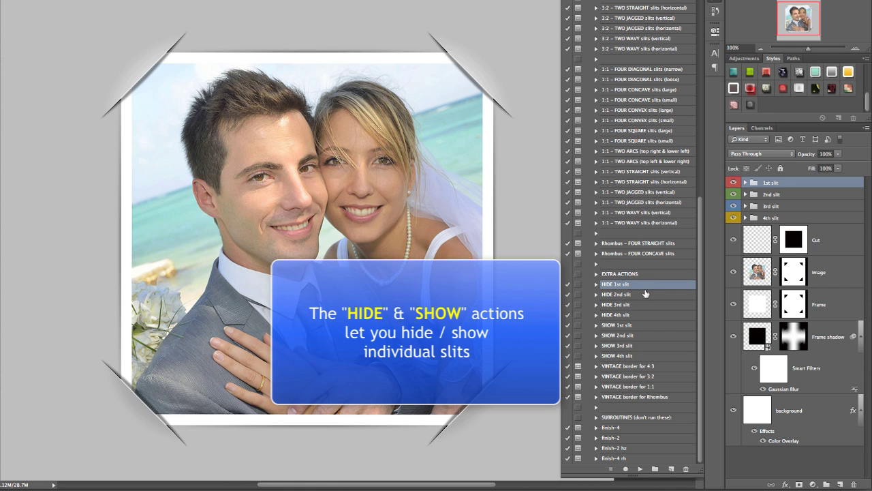
left_click(643, 305)
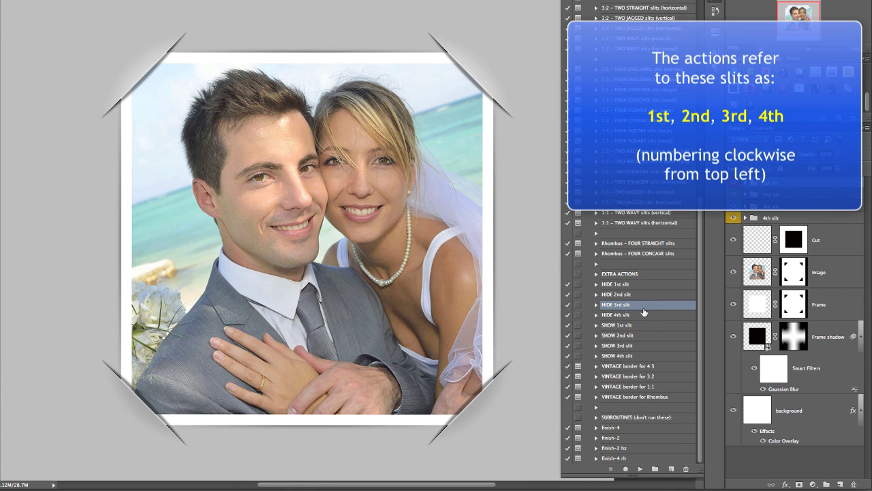
left_click(644, 285)
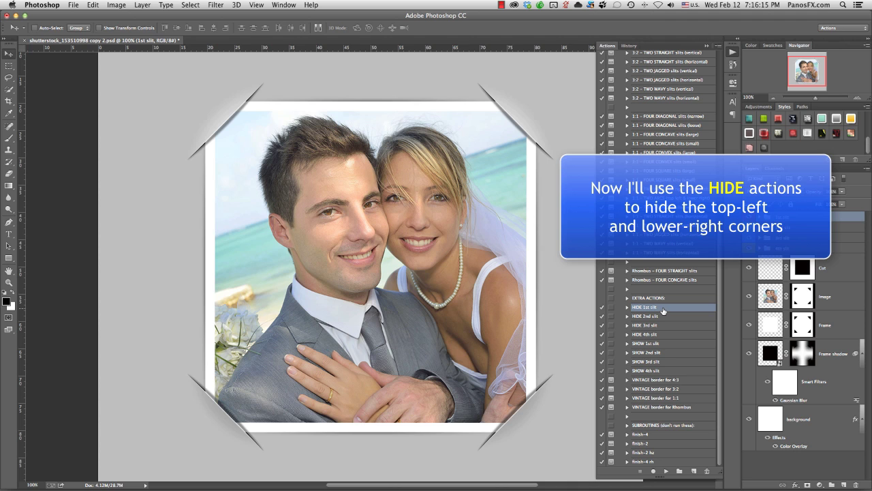
Play HIDE actions to remove the top-left and bottom-right corner slits.
left_click(667, 470)
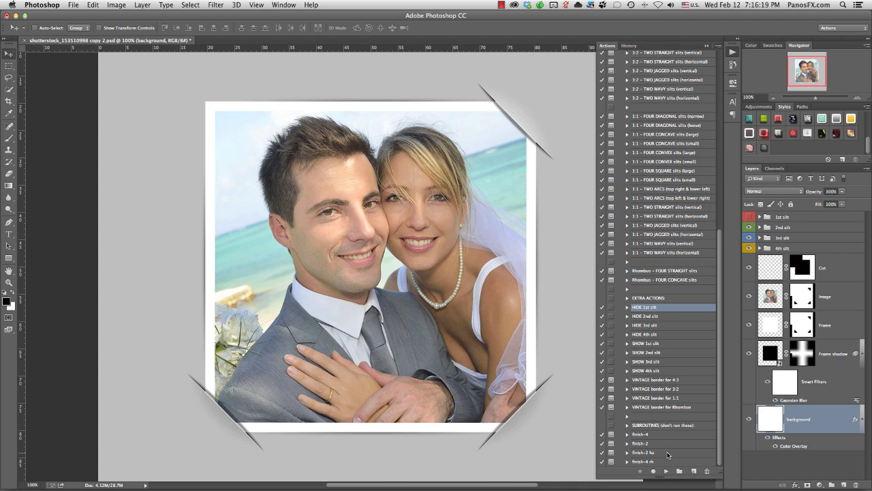
left_click(654, 334)
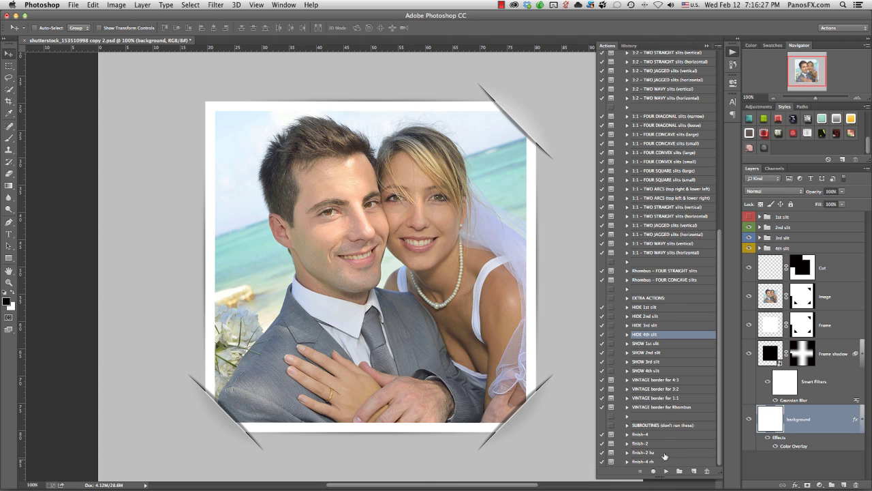
left_click(667, 470)
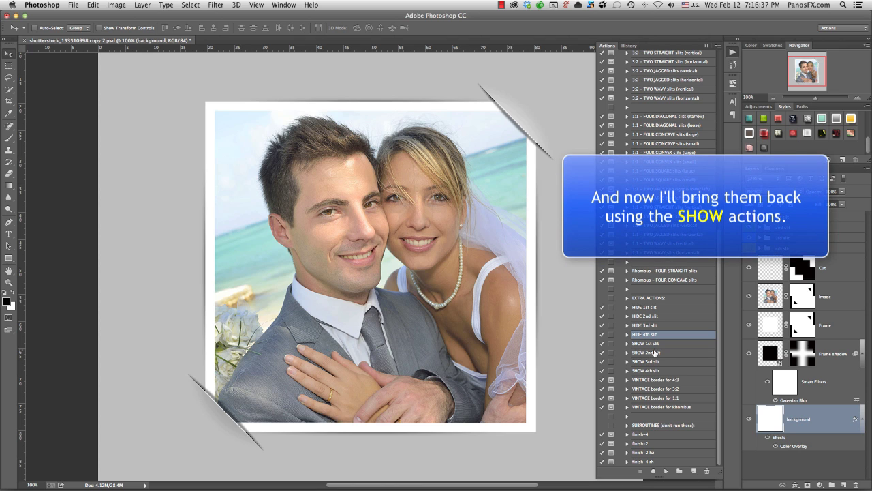
Play SHOW 1st slit and SHOW 4th slit to restore both corner slits.
left_click(655, 344)
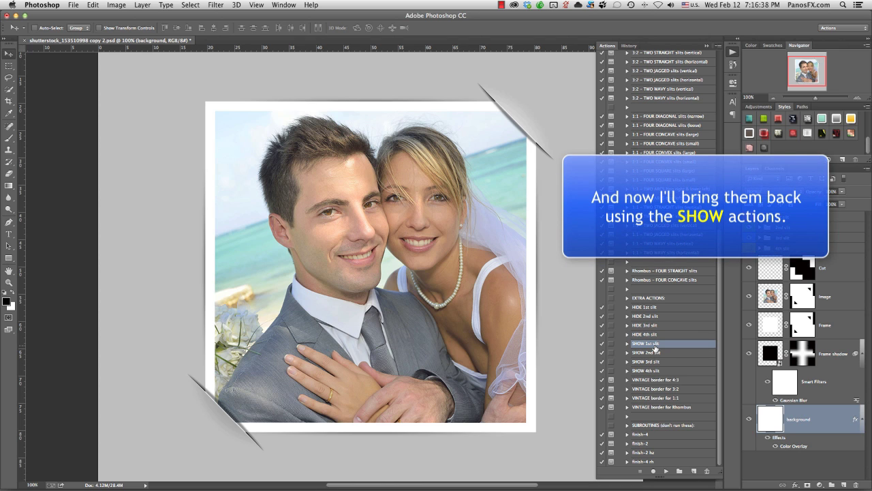
left_click(667, 471)
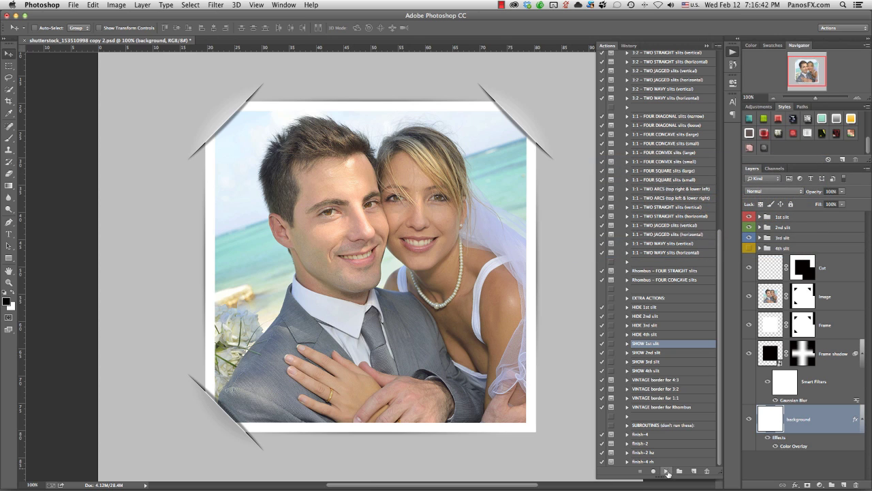
left_click(664, 371)
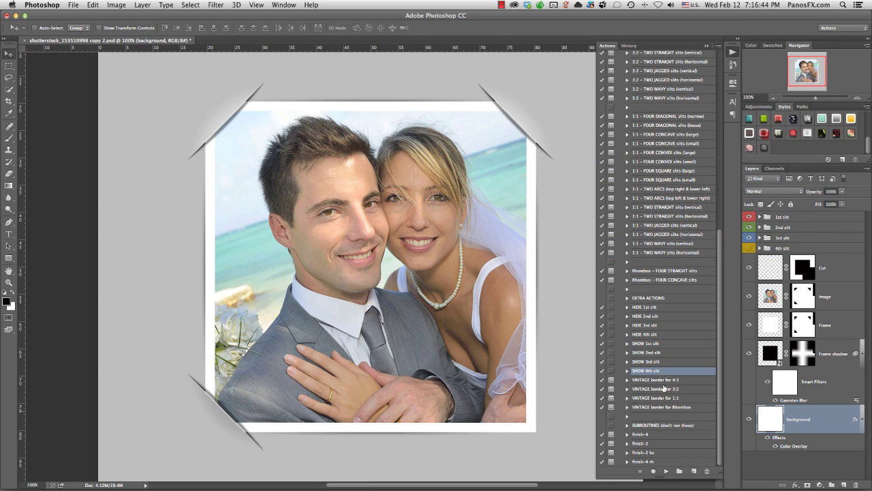
left_click(666, 471)
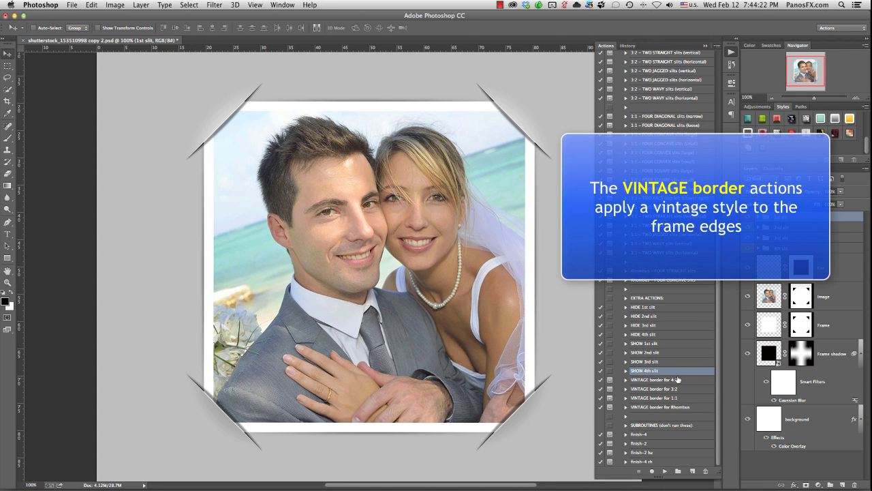
Browse the vintage border actions and select VINTAGE border for 1:1.
left_click(687, 380)
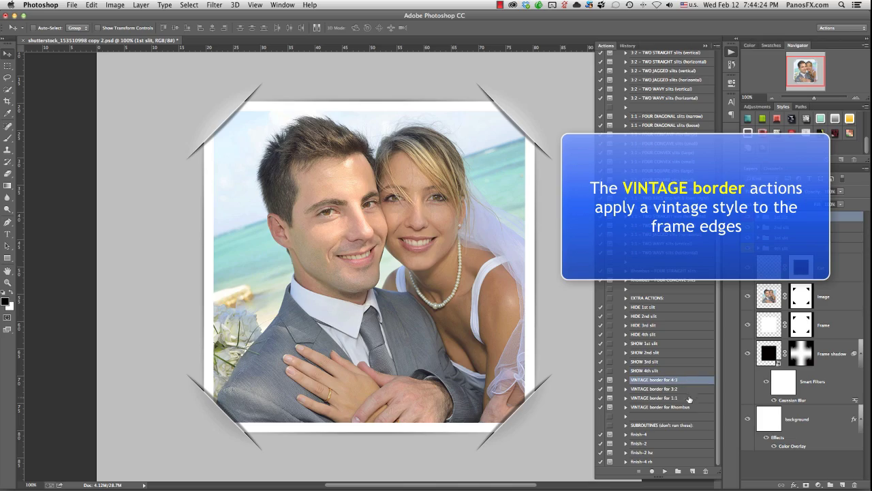
left_click(690, 407, "shift")
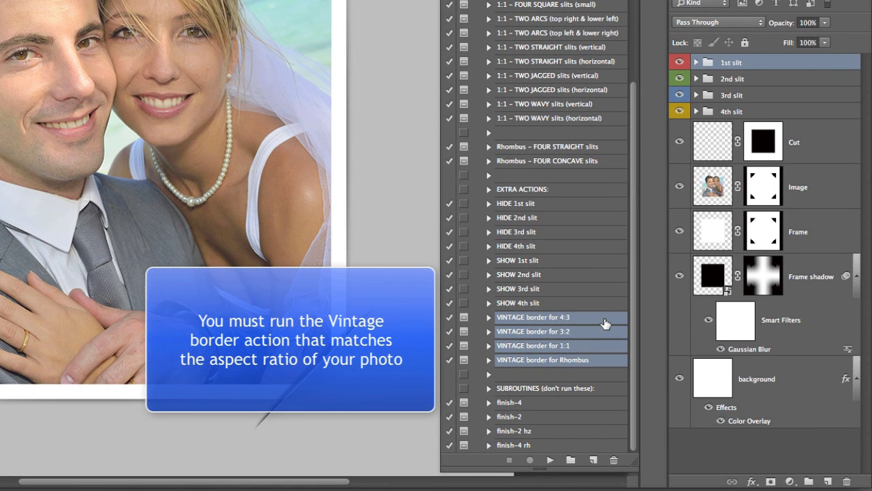
left_click(603, 325)
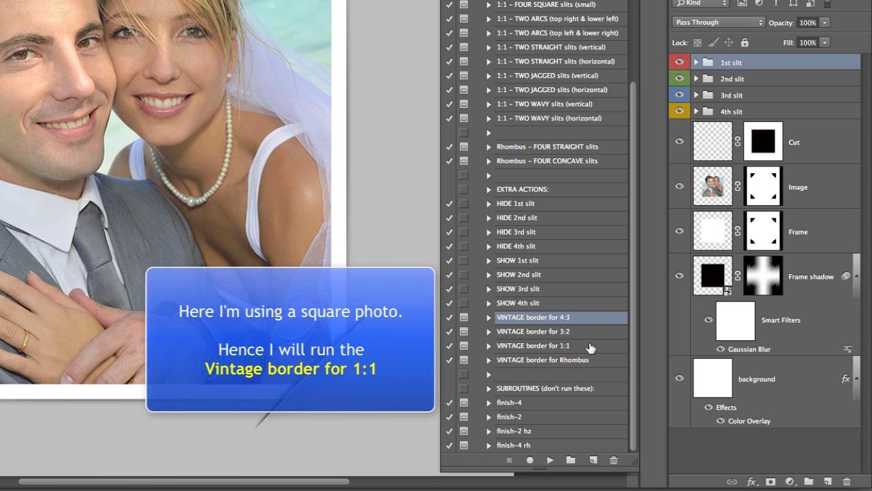
left_click(590, 347)
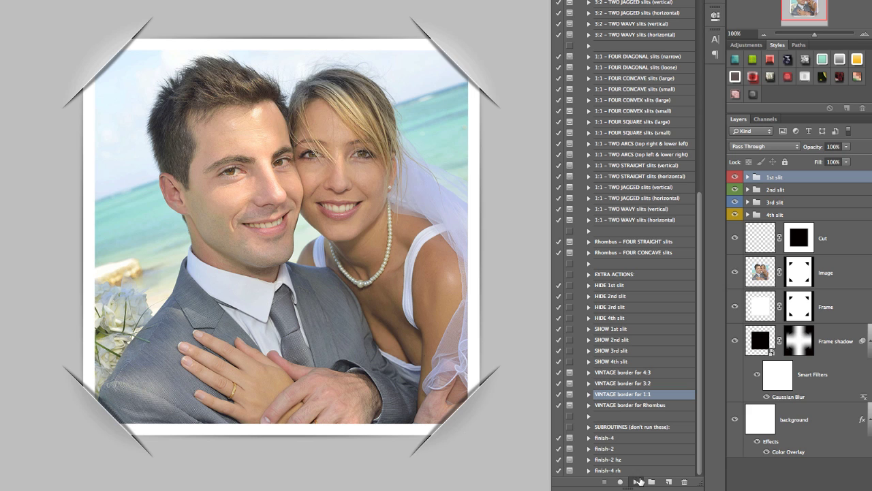
Play the 1:1 vintage border action, then expand Frame shadow to show its blur filter.
left_click(637, 481)
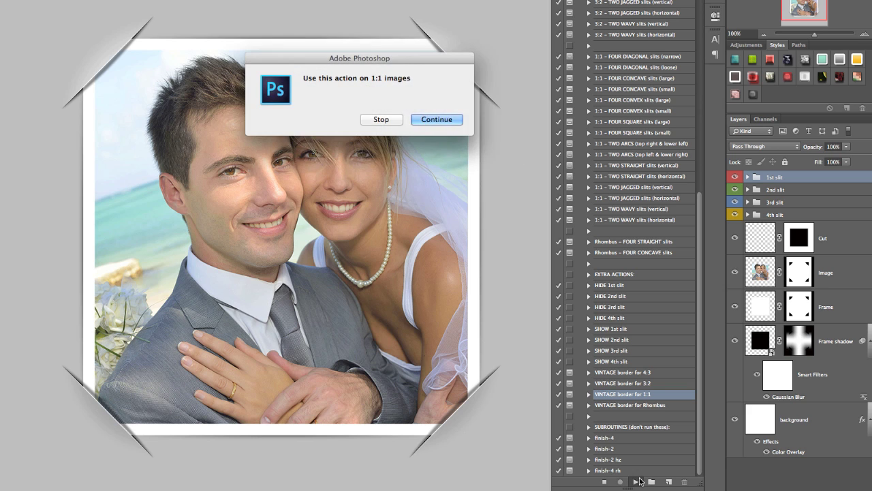
left_click(443, 121)
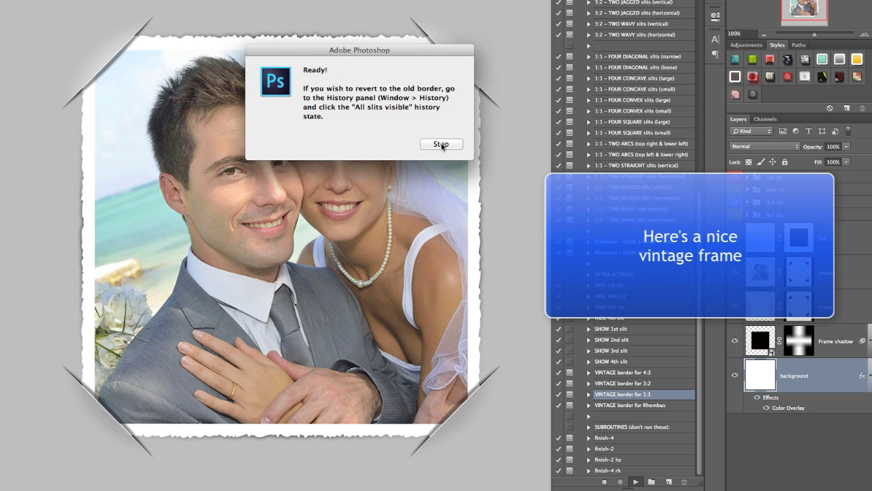
left_click(442, 144)
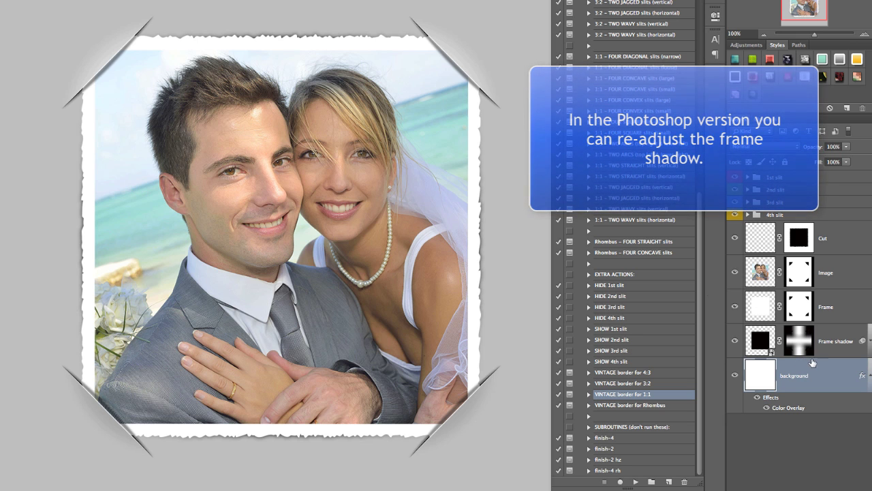
left_click(868, 341)
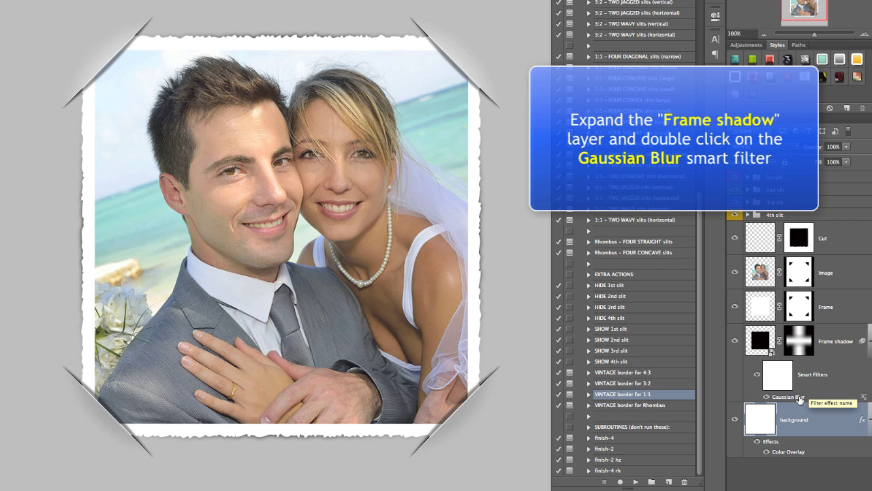
double_click(800, 398)
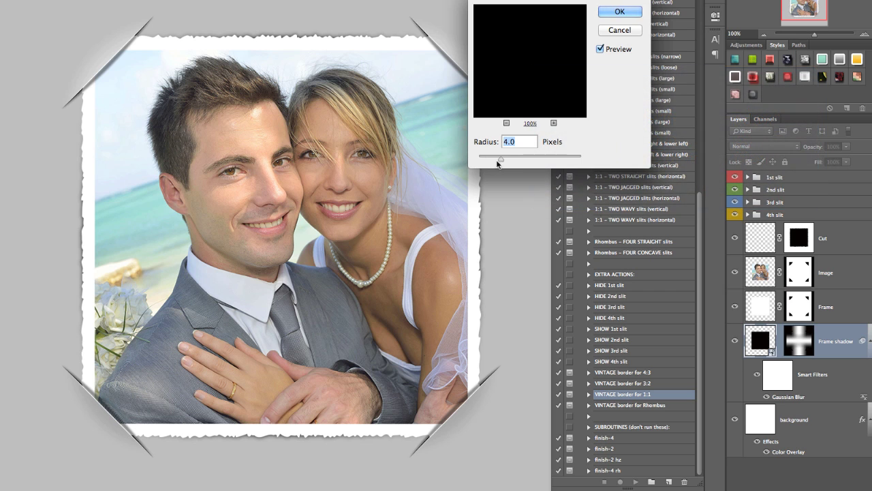
key("Return")
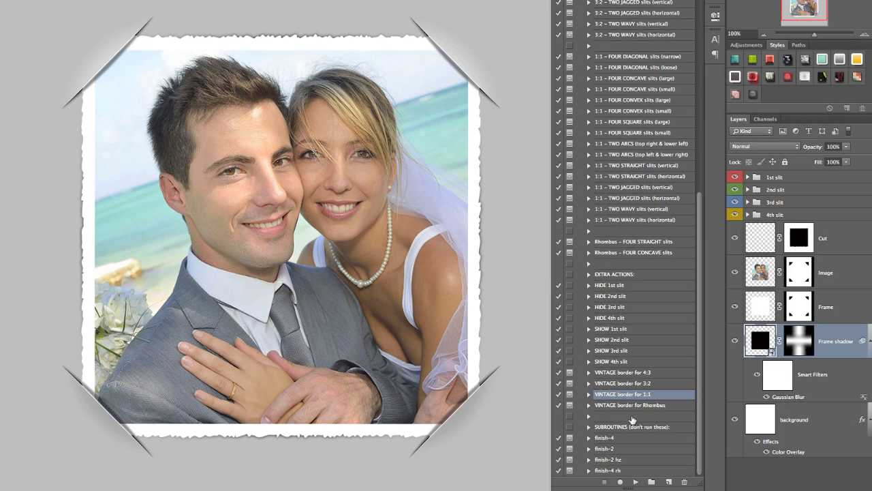
Select the SUBROUTINES group and all its finish subroutine actions in the Actions panel.
left_click(633, 426)
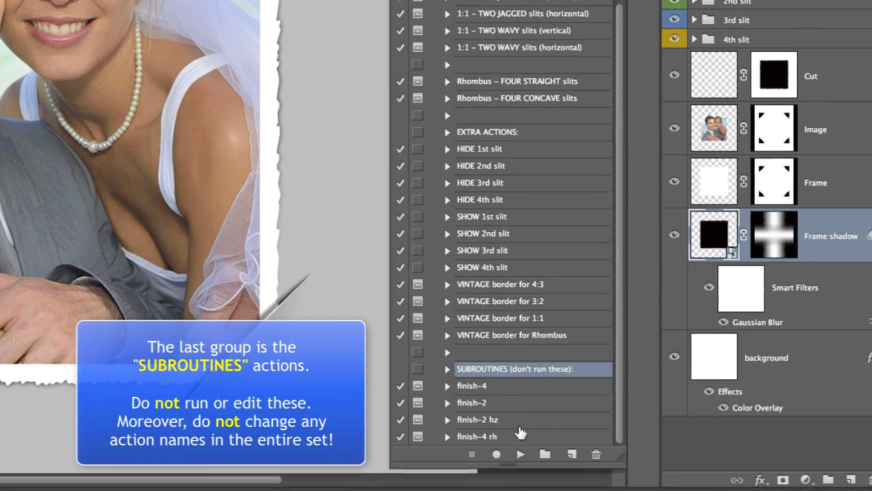
left_click(520, 435, "shift")
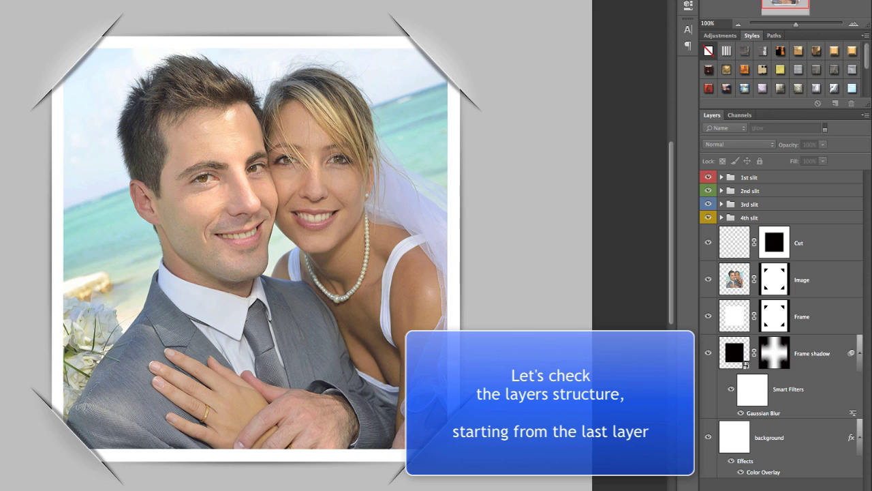
Select the background layer, toggle its visibility to compare, then open its Layer Style dialog.
left_click(779, 440)
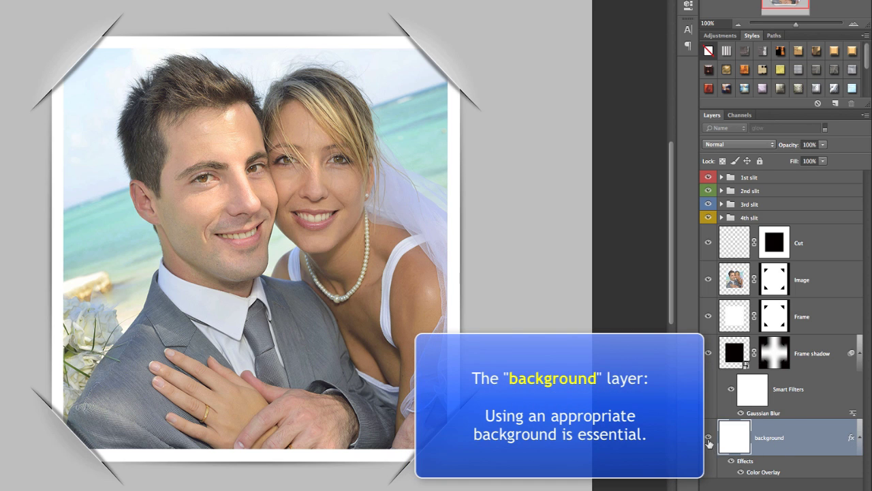
left_click(709, 440)
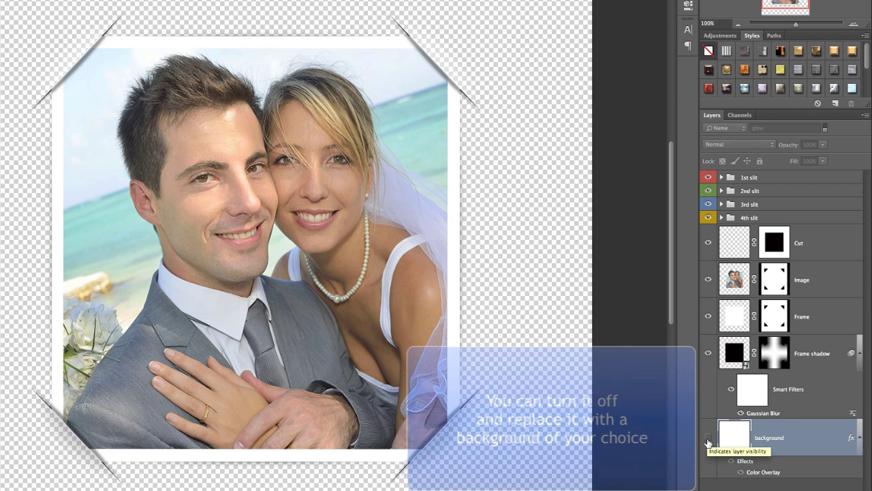
left_click(708, 440)
left_click(708, 440)
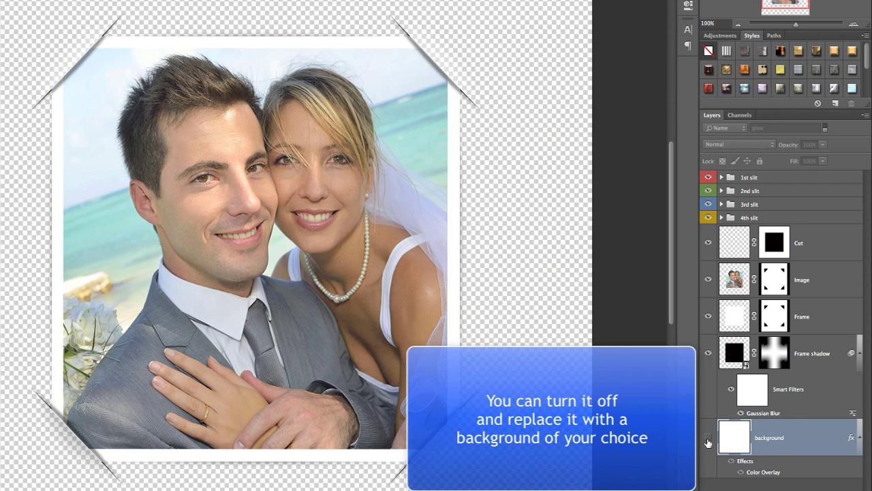
left_click(708, 439)
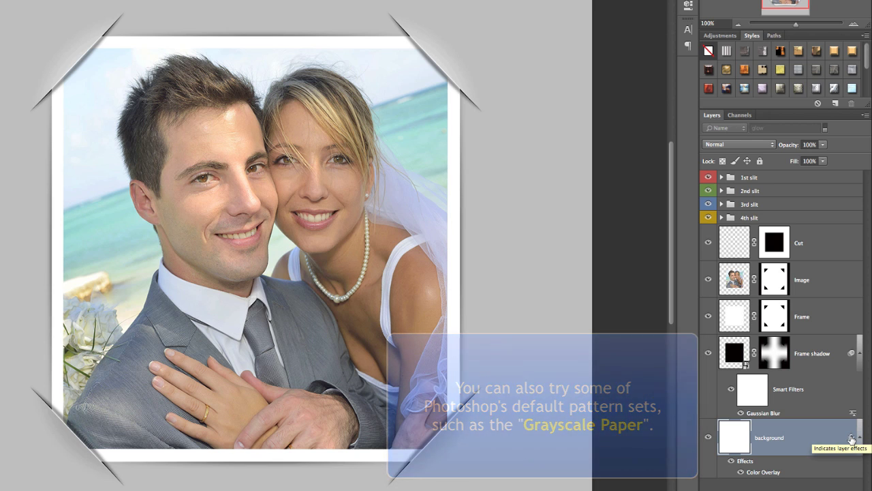
double_click(851, 439)
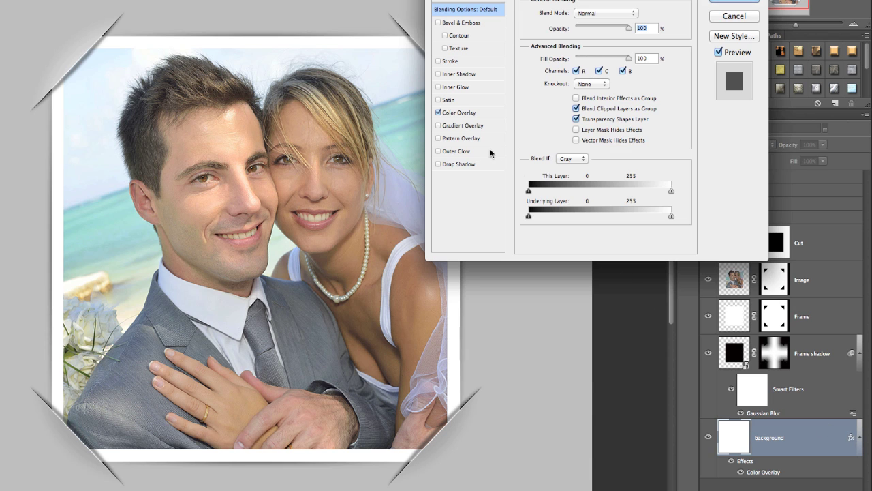
Add a Pattern Overlay with a textured olive paper pattern to the background layer.
left_click(462, 139)
left_click(596, 54)
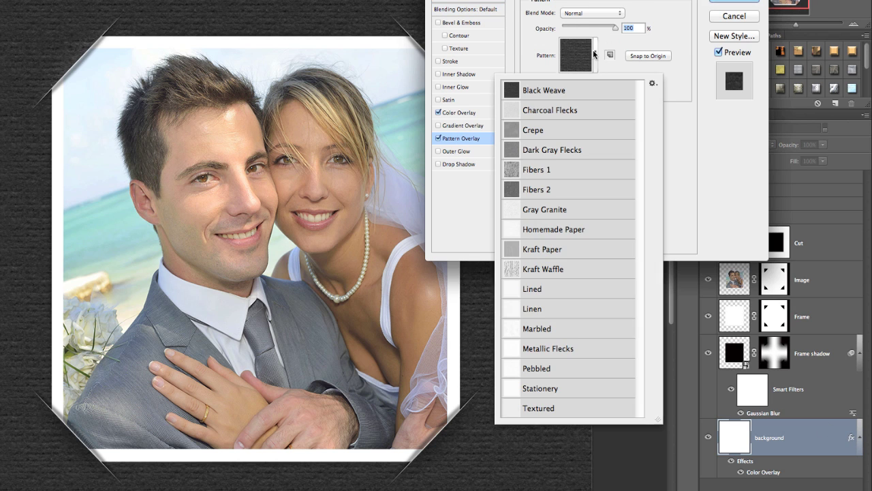
left_click(651, 83)
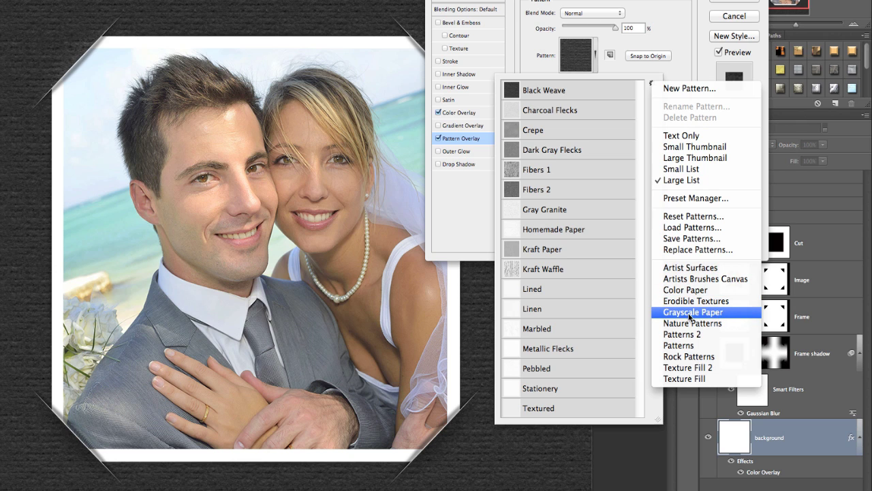
left_click(739, 20)
left_click(738, 20)
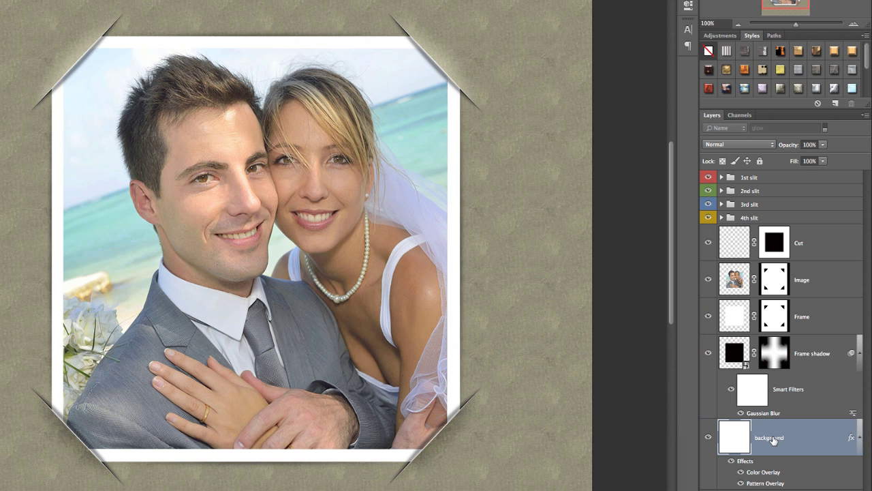
Change the Frame shadow layer's Gaussian Blur smart filter radius to 5.0 pixels.
left_click(816, 358)
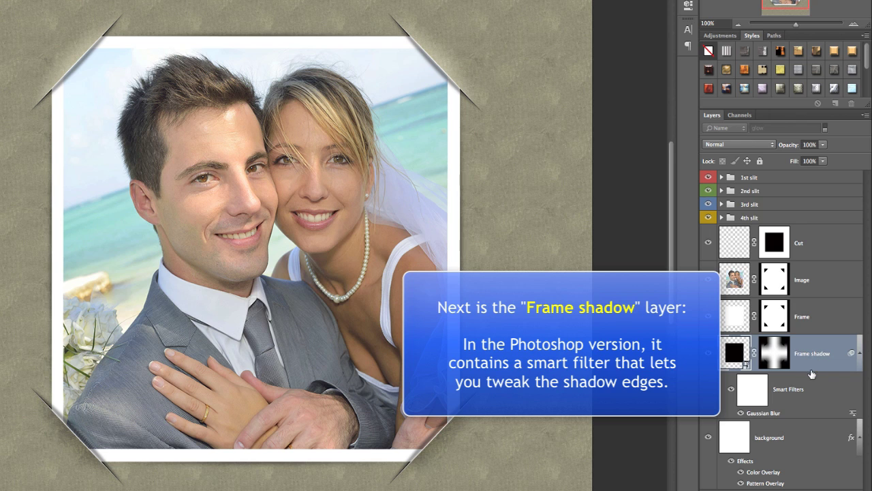
double_click(763, 413)
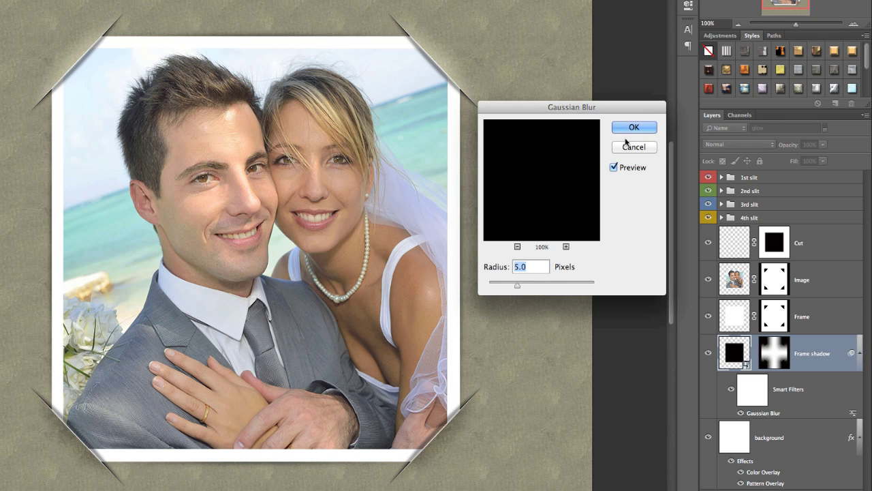
left_click(633, 128)
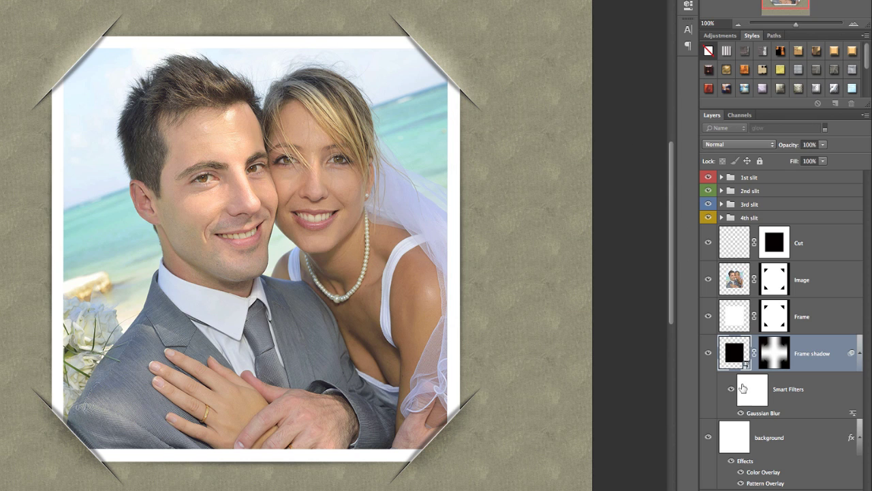
left_click(804, 319)
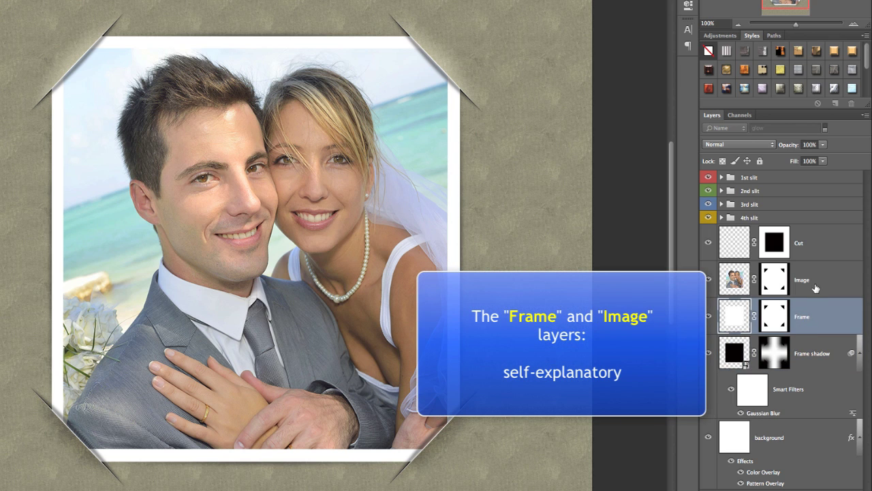
left_click(814, 288)
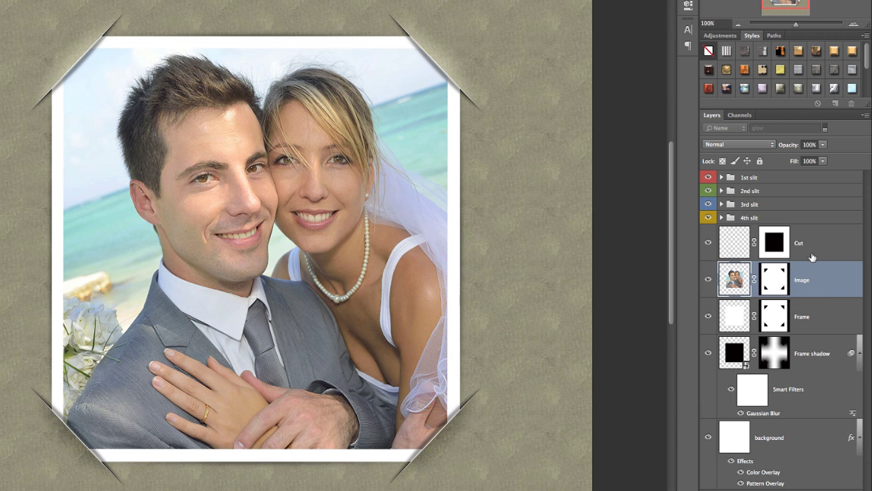
left_click(794, 252)
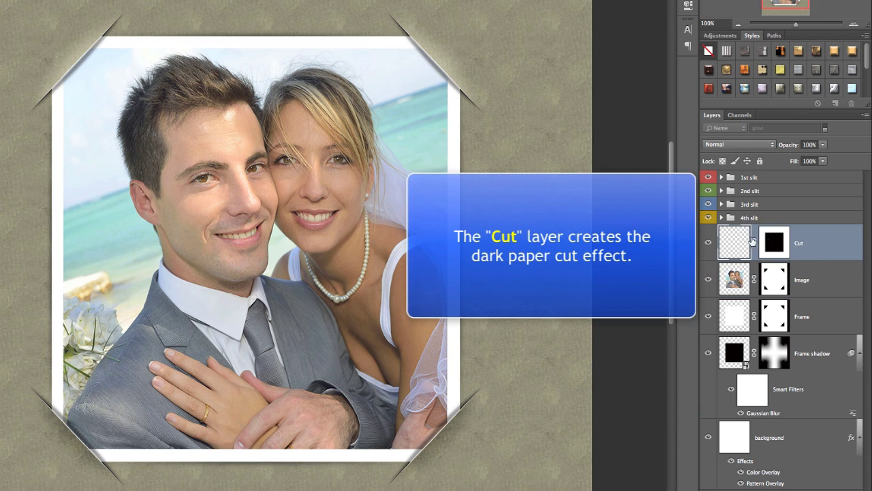
left_click(709, 242)
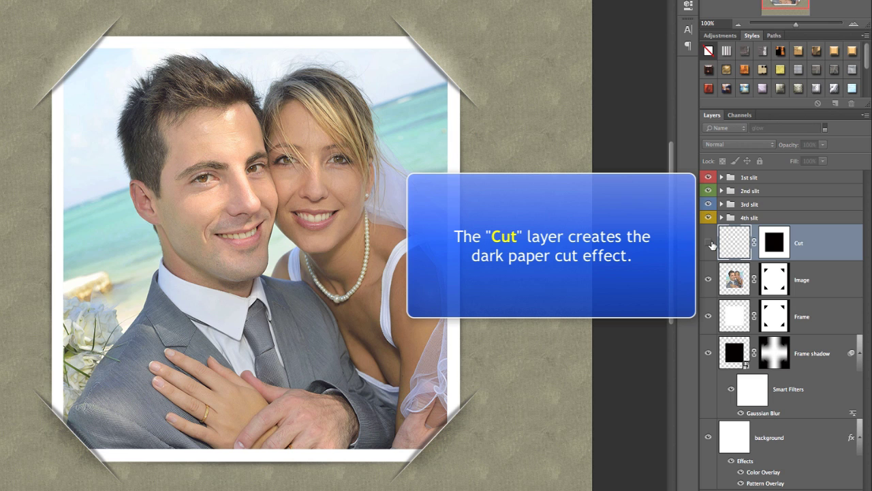
left_click(709, 242)
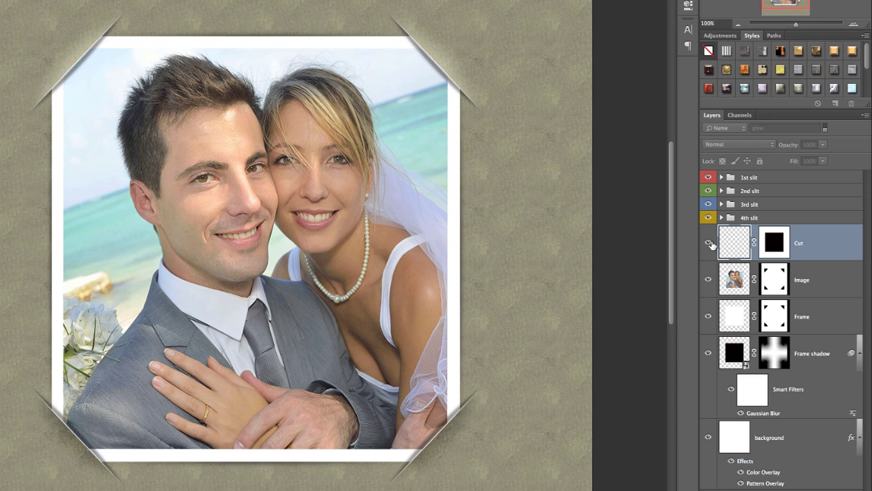
left_click(710, 243)
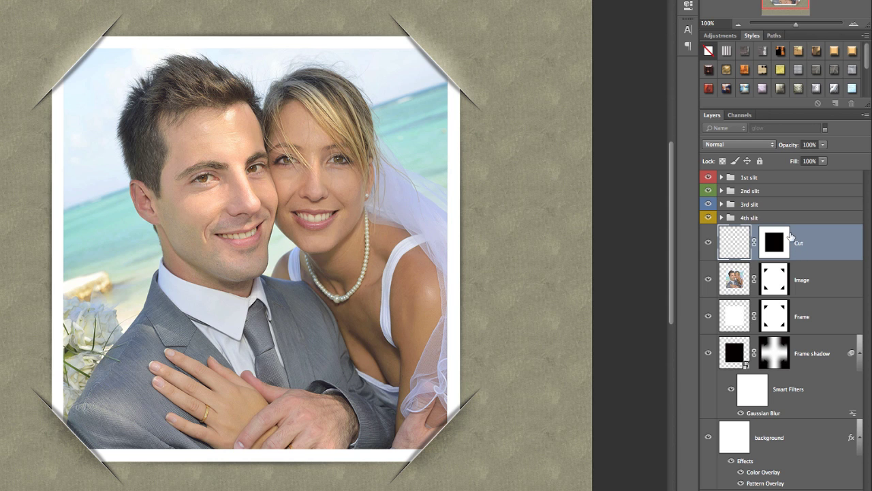
left_click(782, 181)
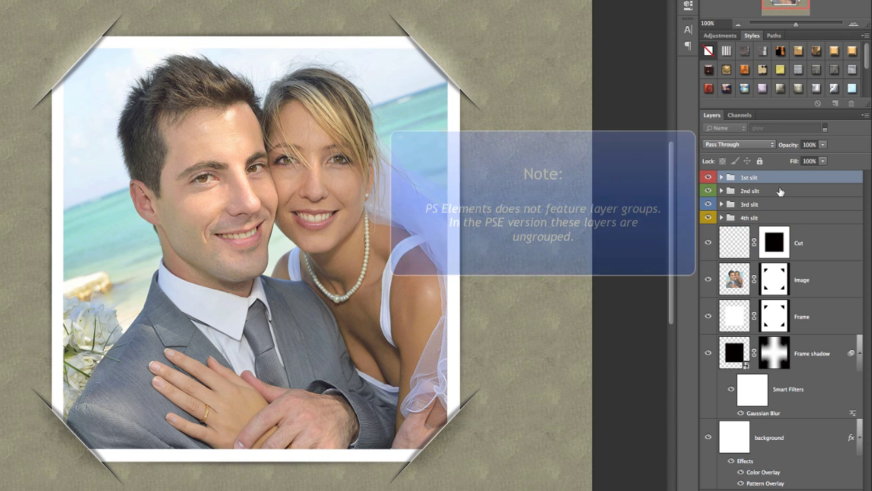
left_click(781, 192)
left_click(779, 205)
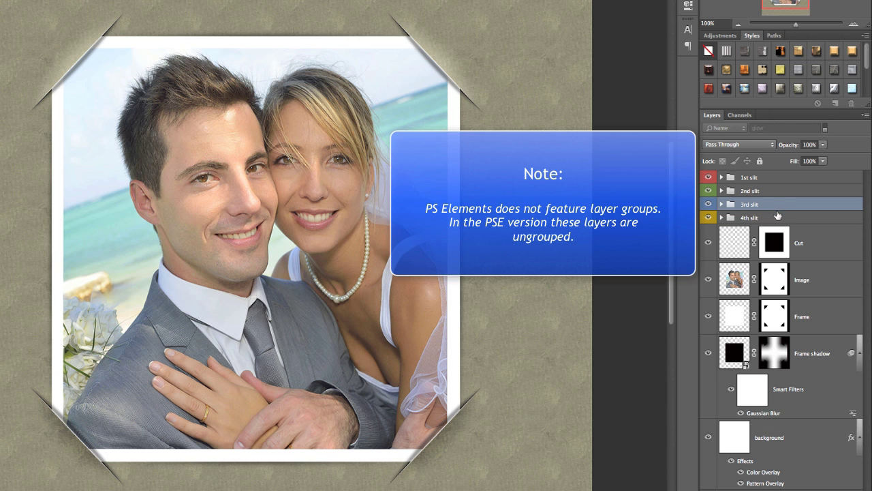
left_click(778, 217)
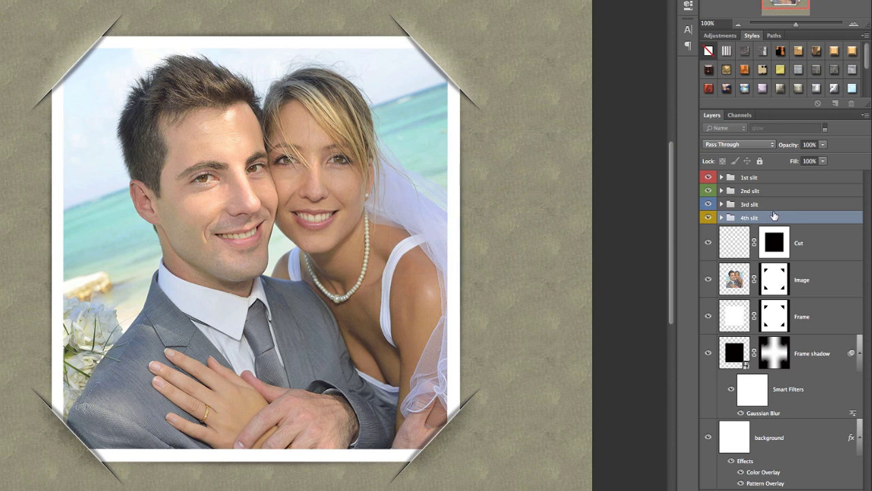
Expand the 1st slit group and toggle its Paper cross-section, Glow/Shade and Slit shadow layers to compare.
left_click(722, 177)
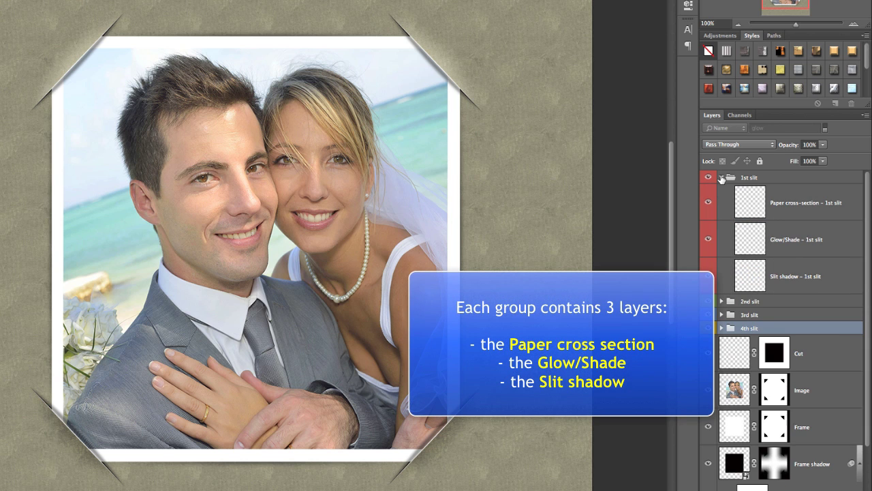
left_click(809, 218)
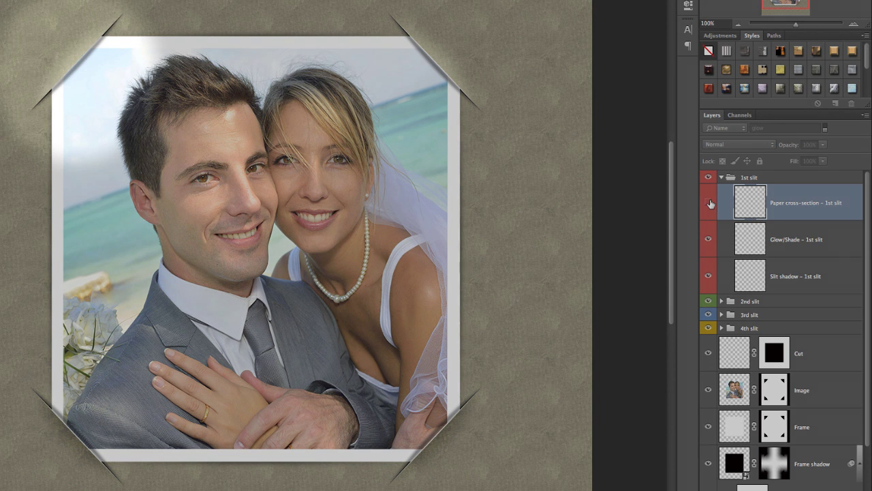
left_click(710, 203)
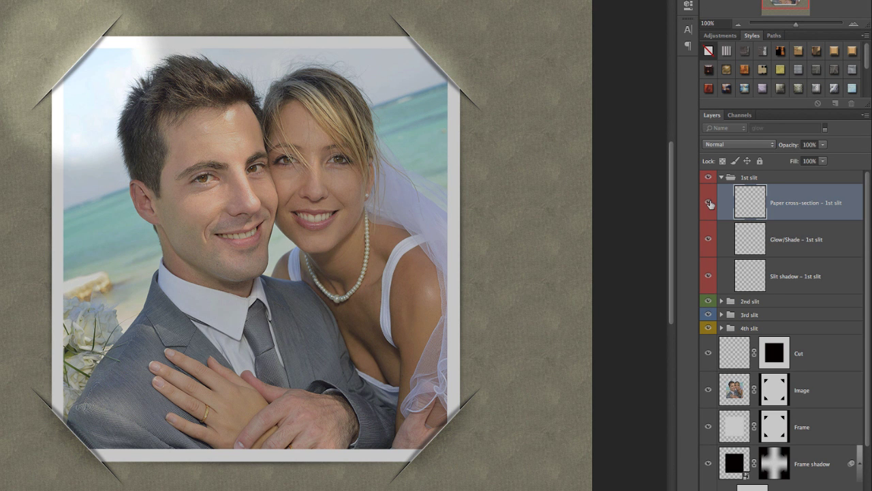
left_click(710, 203)
left_click(710, 203)
left_click(707, 240)
left_click(707, 241)
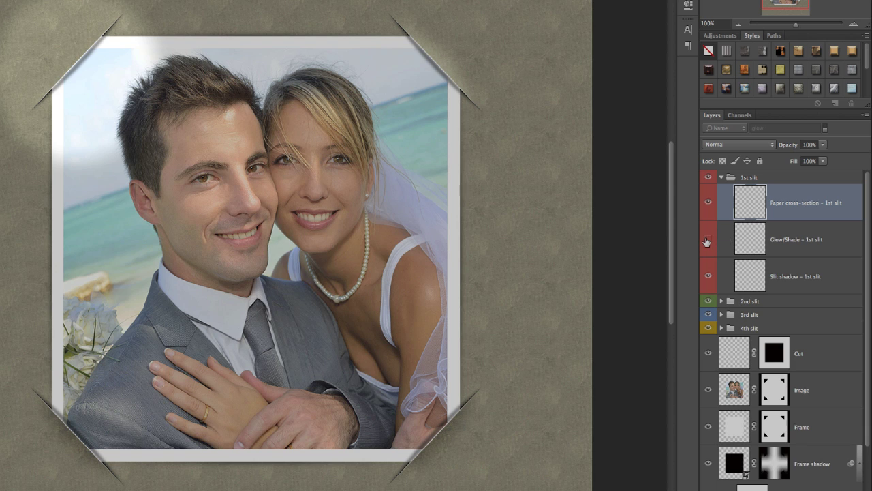
left_click(707, 241)
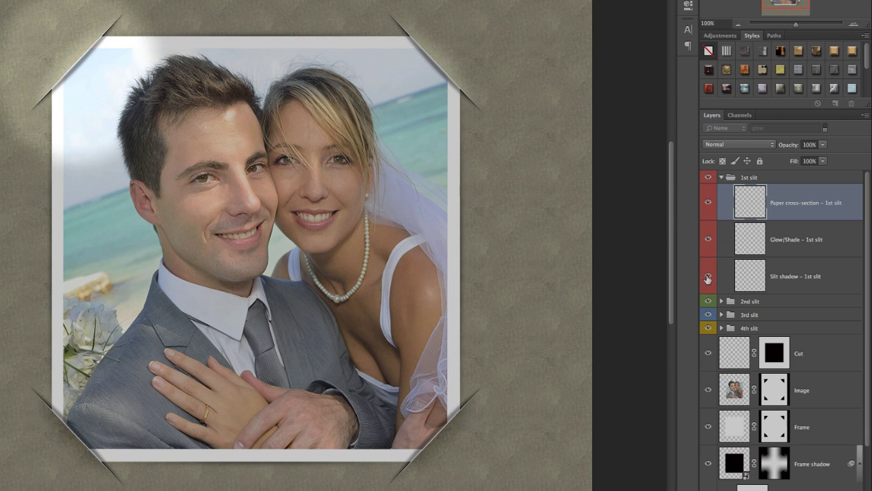
left_click(708, 278)
left_click(708, 278)
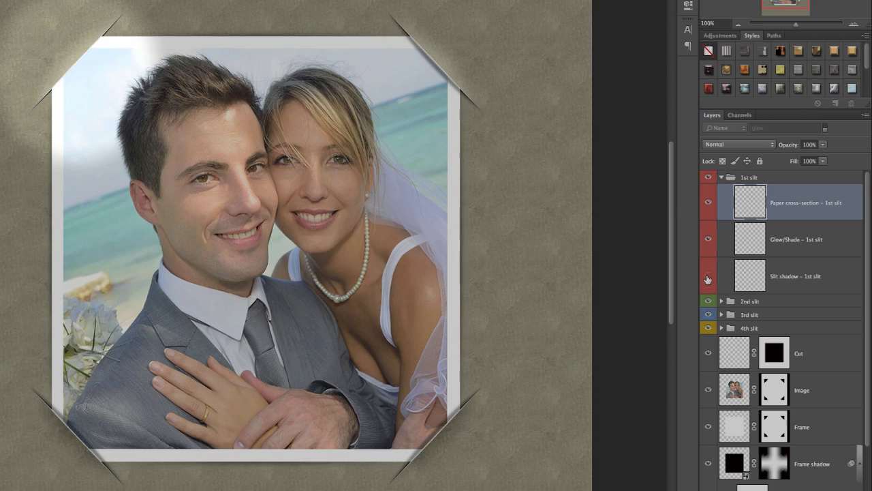
left_click(708, 278)
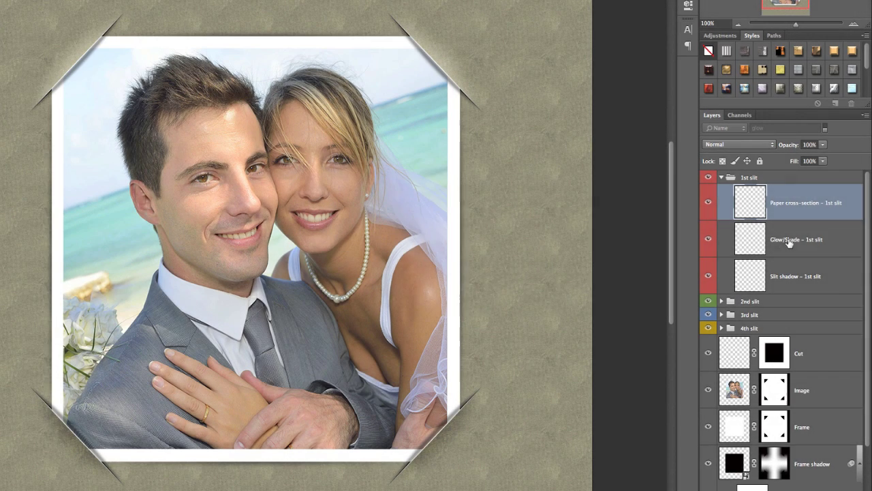
Invert Glow/Shade – 1st slit to shade and back, then expand the 2nd slit group.
left_click(789, 241)
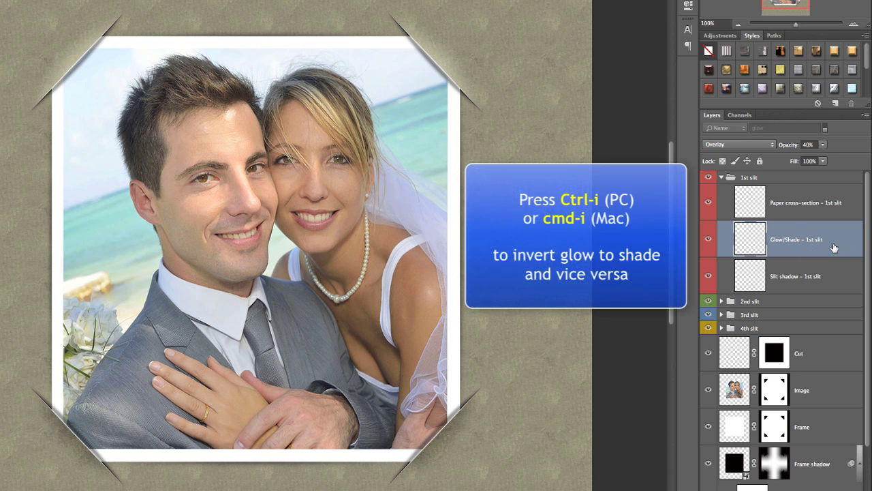
key("ctrl+i")
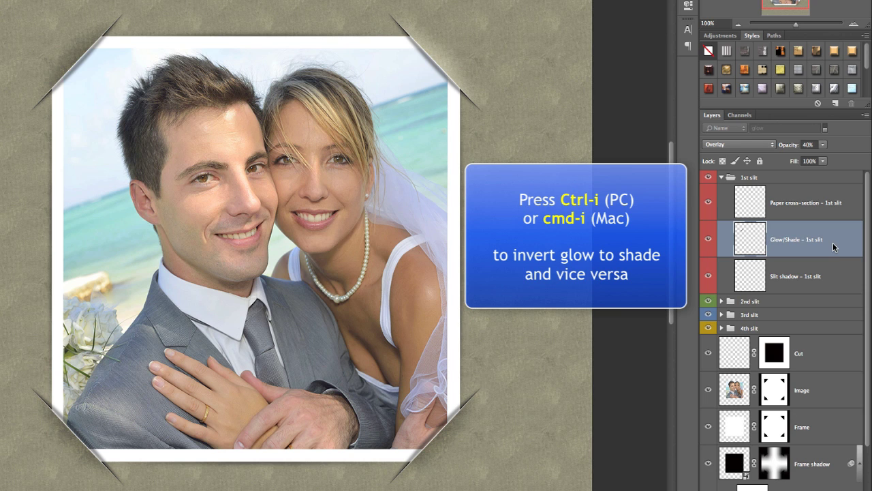
key("ctrl+i")
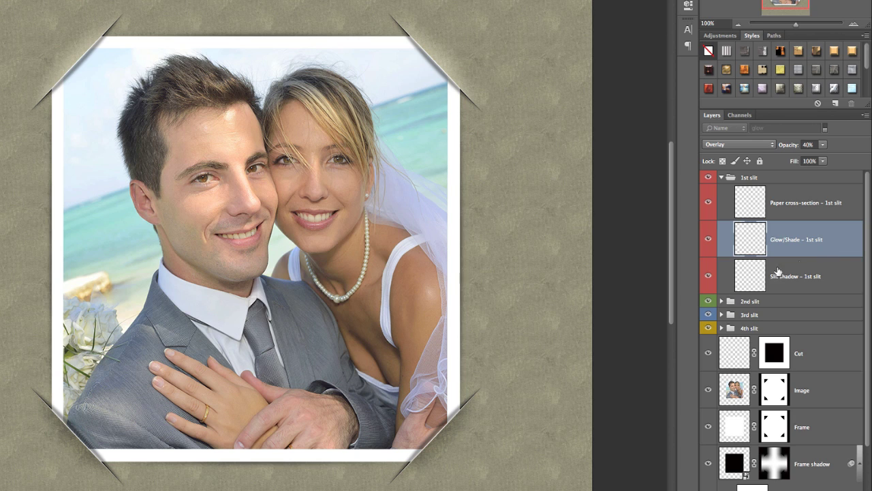
left_click(722, 301)
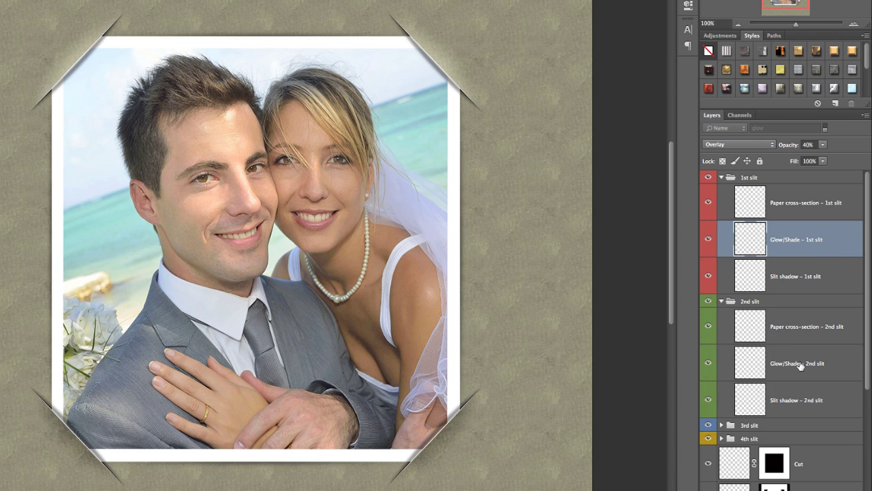
left_click(801, 365)
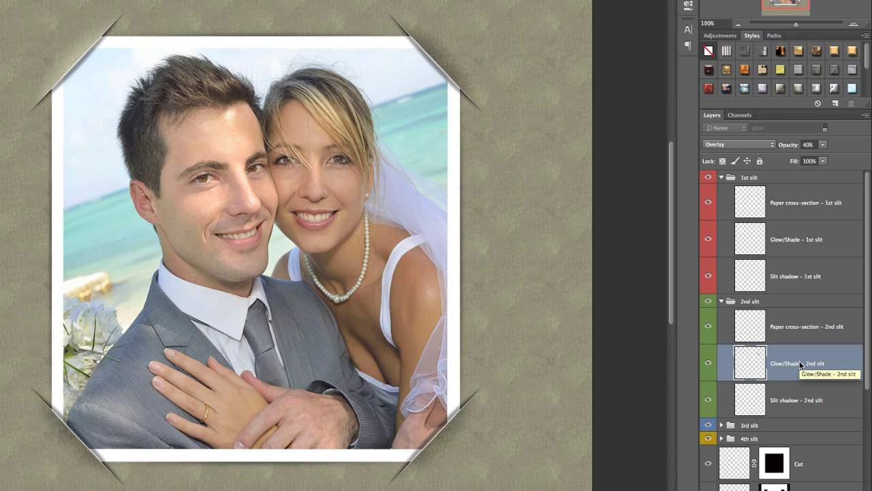
Collapse the slit groups and filter the Layers panel by the name 'glow'.
left_click(722, 301)
left_click(722, 178)
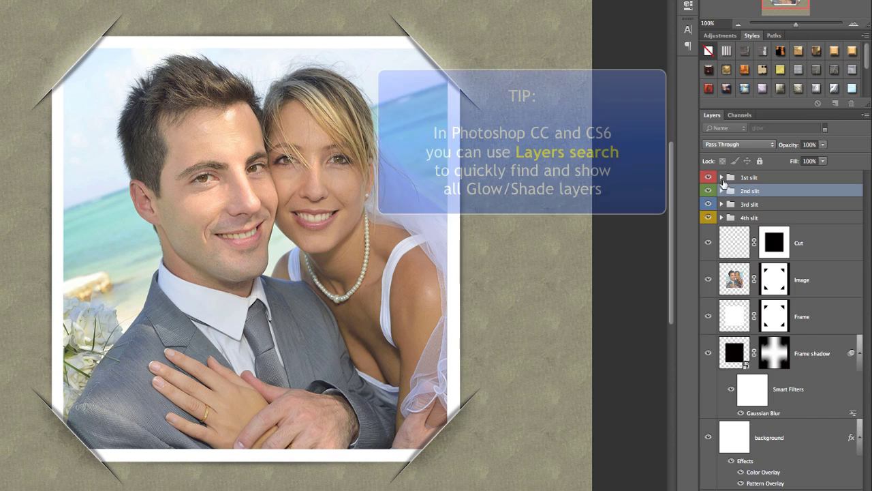
left_click(825, 129)
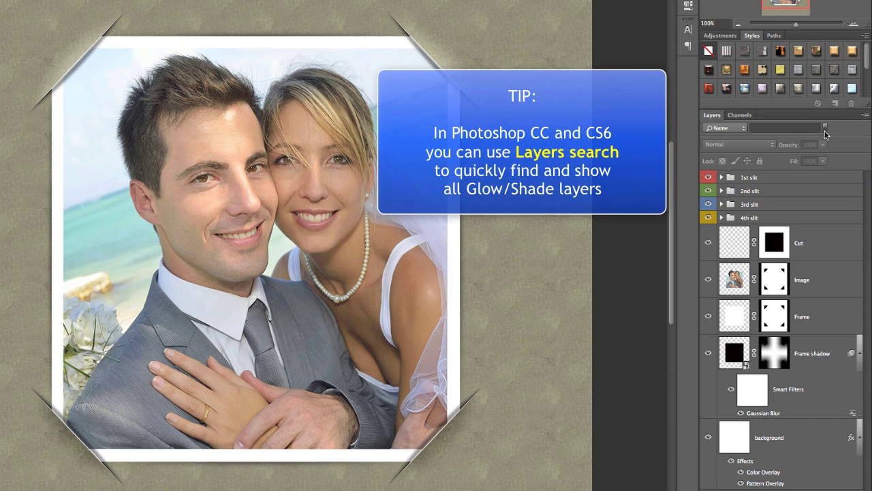
left_click(742, 128)
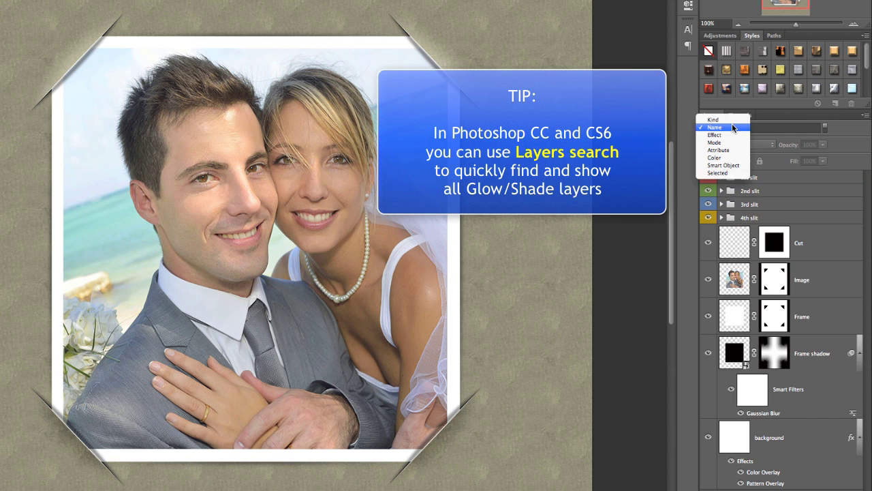
left_click(733, 126)
left_click(761, 127)
type("gl")
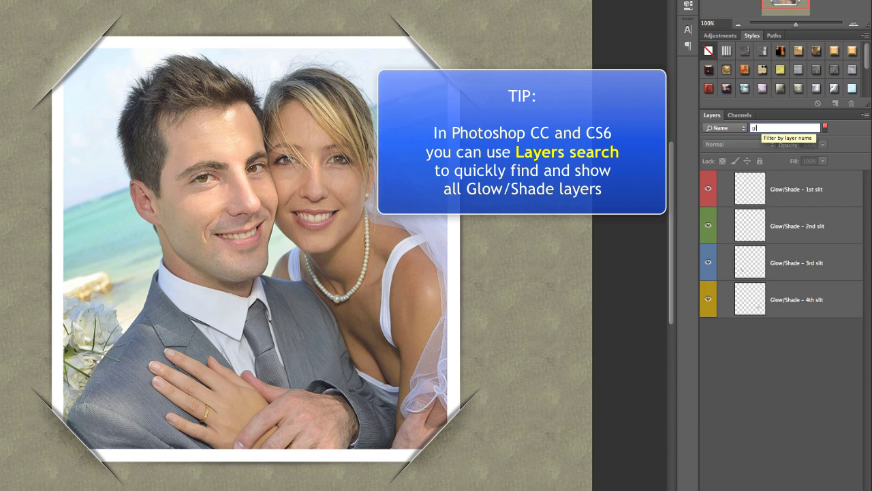
type("ow")
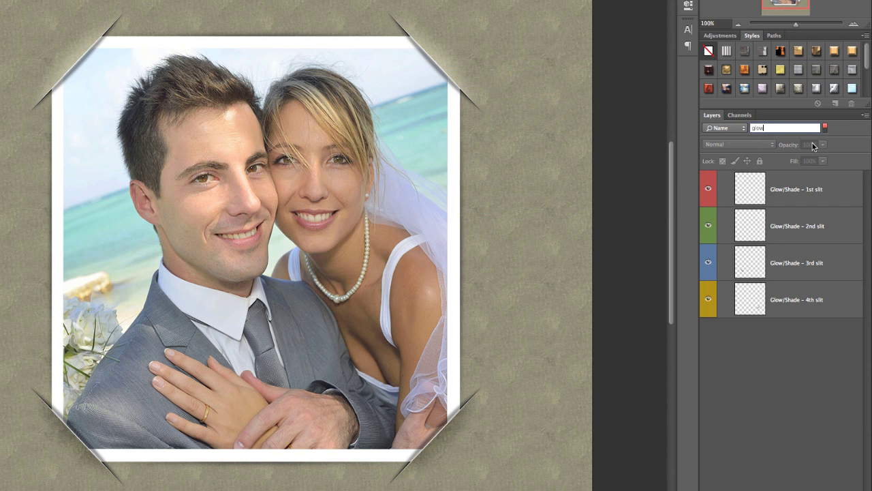
Set all four Glow/Shade layers to 40% opacity, then clear the name filter.
left_click(822, 189)
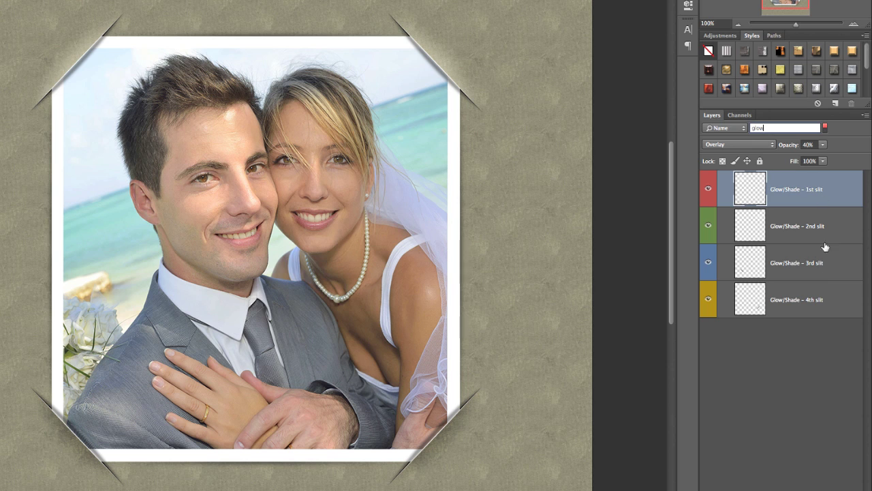
left_click(815, 297, "shift")
left_click(824, 145)
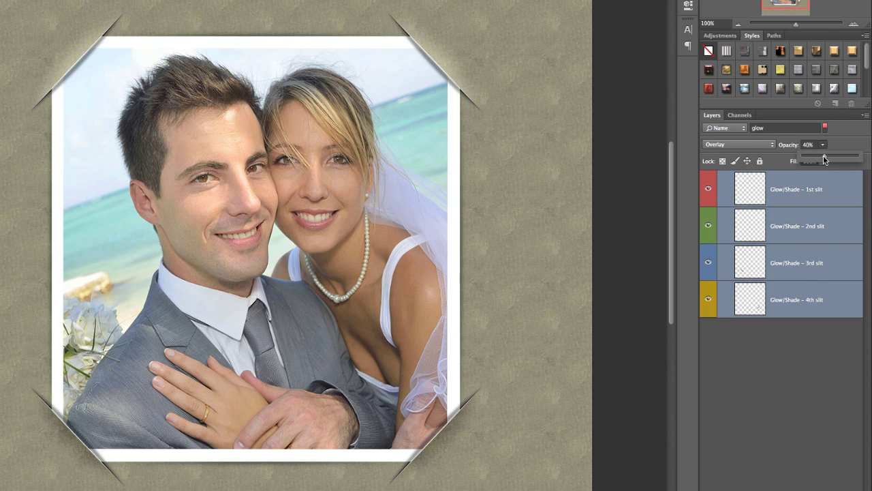
mouse_move(823, 159)
left_mouse_down()
mouse_move(855, 159)
mouse_move(818, 160)
left_mouse_up()
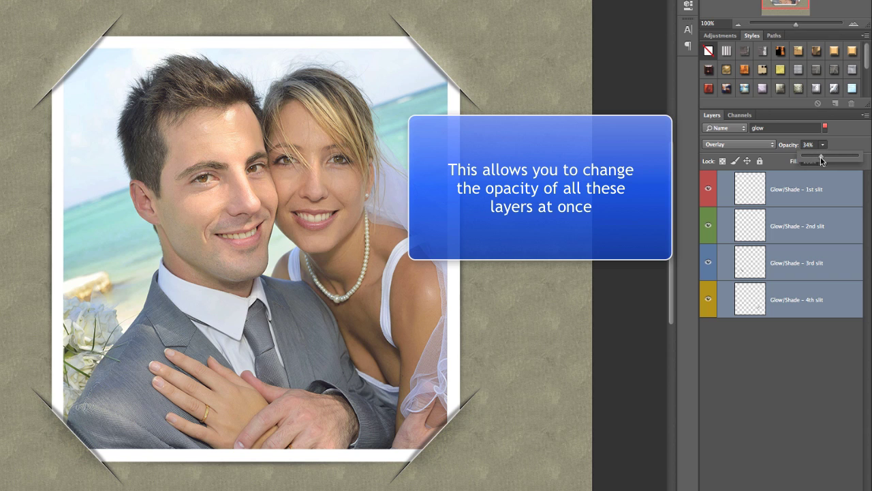
left_click(808, 144)
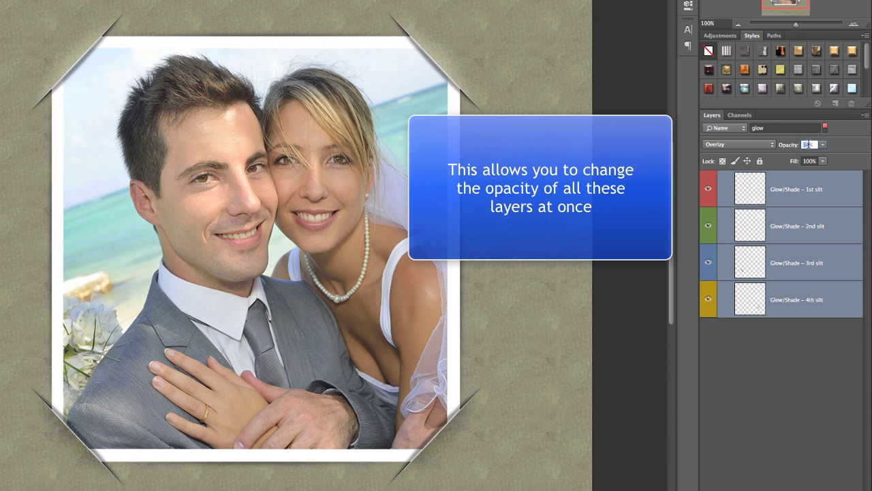
type("40")
key("Return")
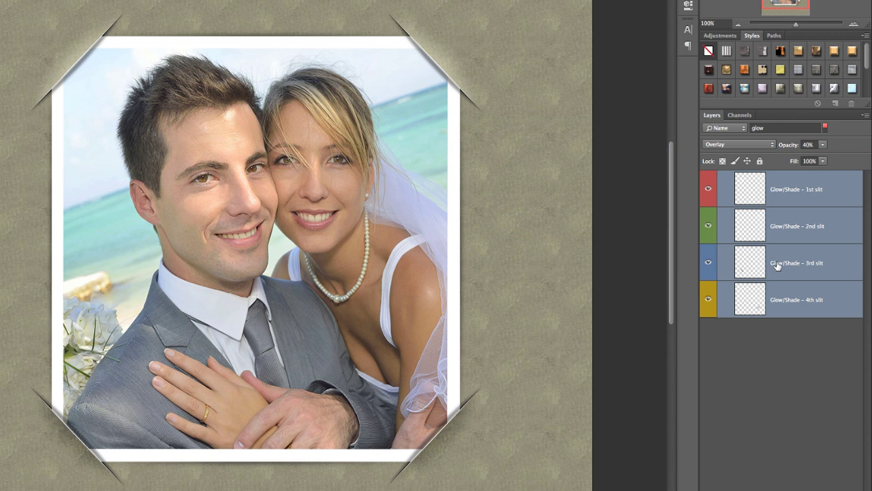
left_click(824, 128)
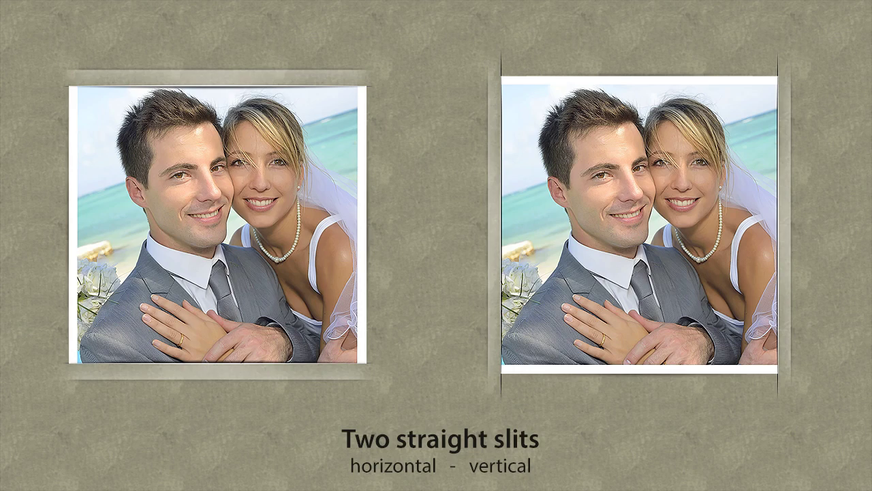